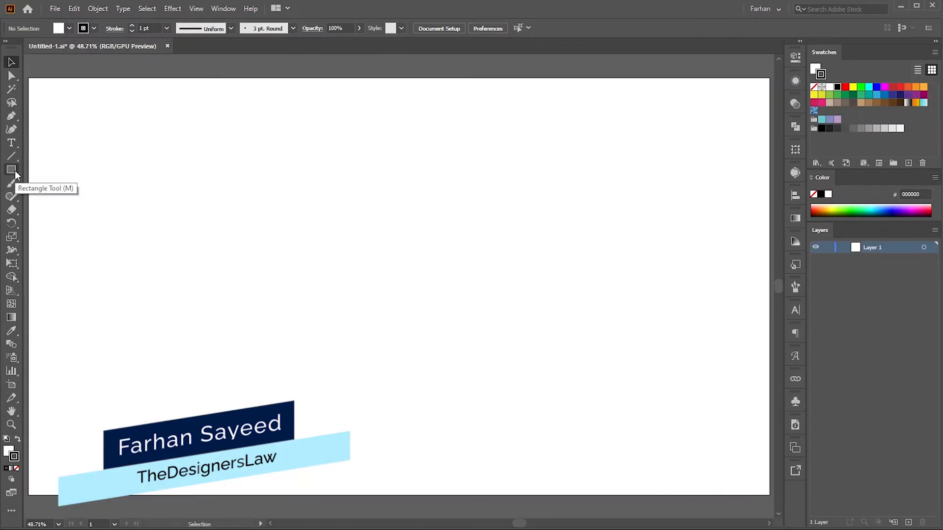
Try the Rectangle tool by drawing one freehand rectangle and placing a second of 437.6812 by 295.6522 px, undoing both.
click(16, 172)
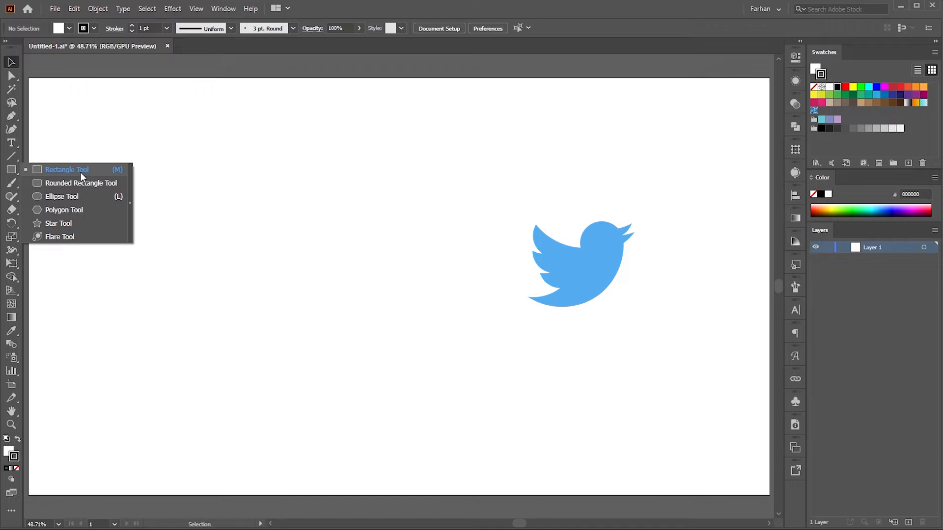
click(80, 172)
drag(96, 179, 275, 293)
click(428, 235)
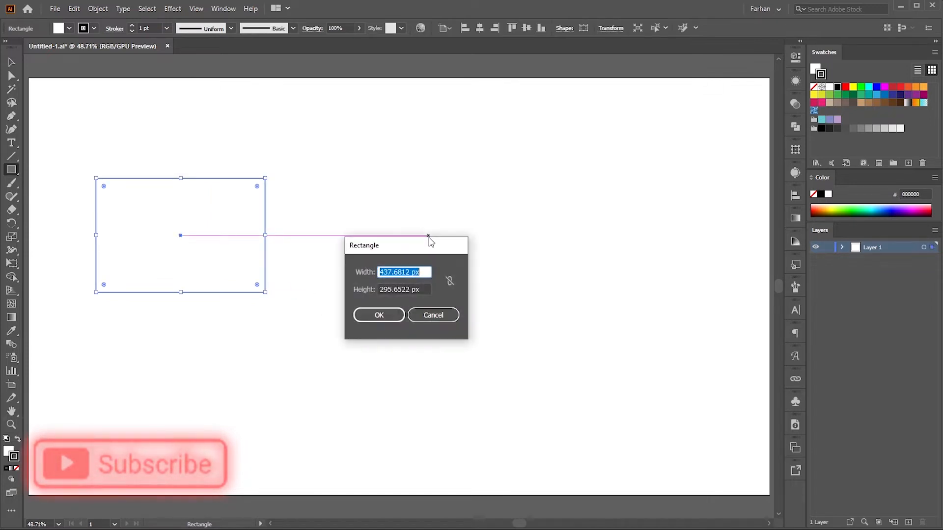
click(392, 316)
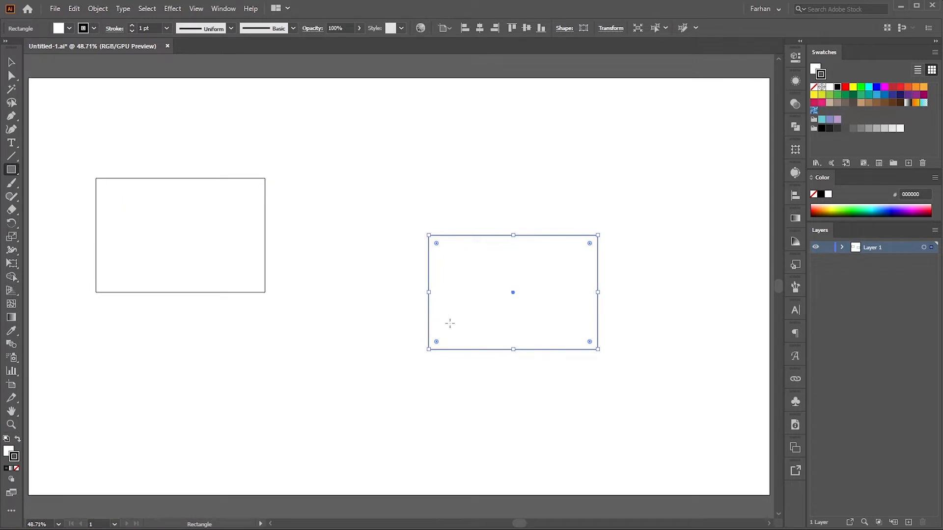
key(ctrl+z)
key(ctrl+z)
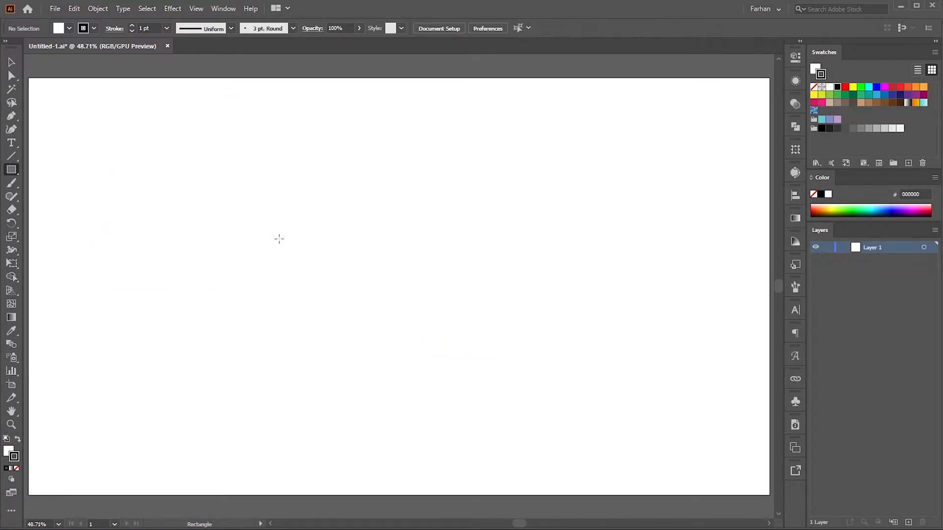
Draw a square about 258 px wide in the artboard's upper-left area and a circle about 287 px wide to its right.
mouse_move(165, 199)
mouse_down()
mouse_move(224, 257)
mouse_move(267, 275)
mouse_move(214, 232)
mouse_move(207, 257)
mouse_move(236, 266)
mouse_move(226, 248)
mouse_move(285, 292)
mouse_move(225, 248)
mouse_move(254, 284)
mouse_move(260, 275)
mouse_move(215, 233)
mouse_up()
click(14, 170)
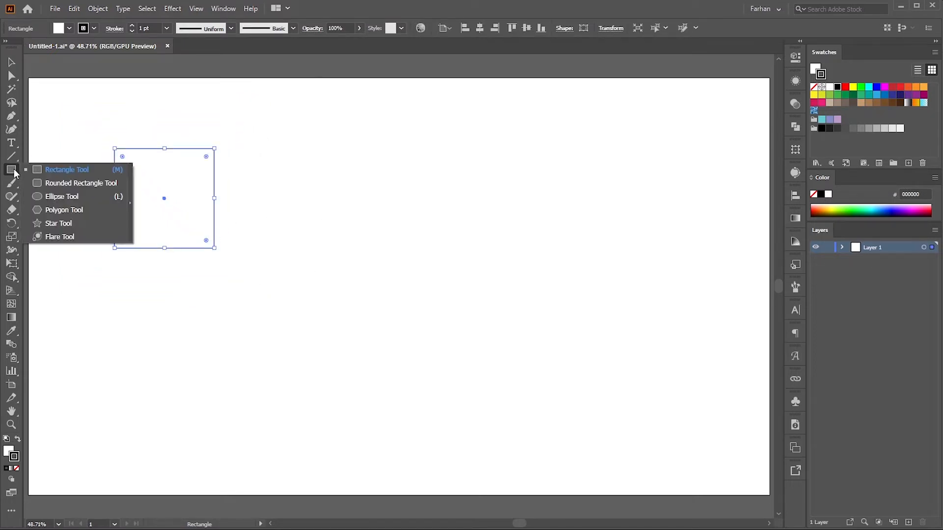
click(57, 195)
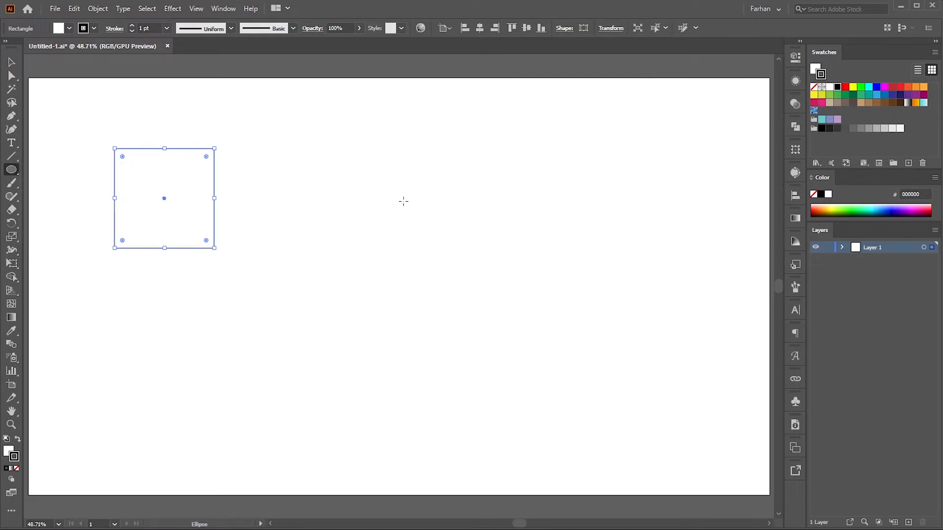
mouse_move(403, 201)
mouse_down()
mouse_move(462, 255)
mouse_move(461, 231)
mouse_move(457, 255)
mouse_move(421, 212)
mouse_move(463, 228)
mouse_move(419, 212)
mouse_move(473, 235)
mouse_move(464, 229)
mouse_up()
key(space)
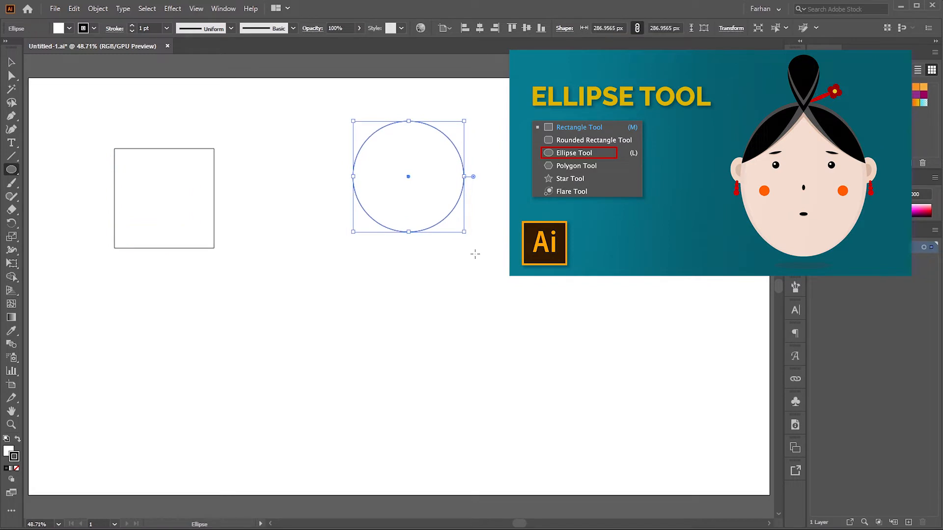
Draw an eight-pointed star below the square and the circle.
click(11, 169)
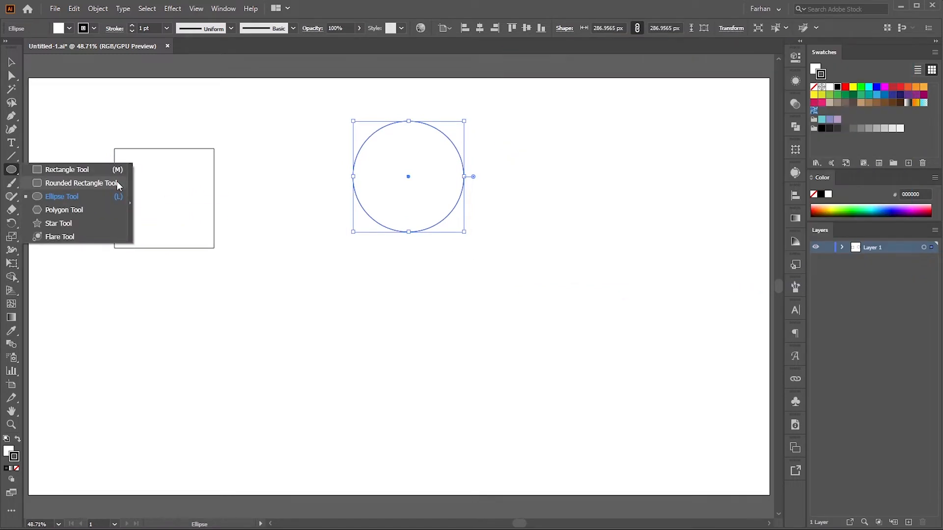
click(80, 223)
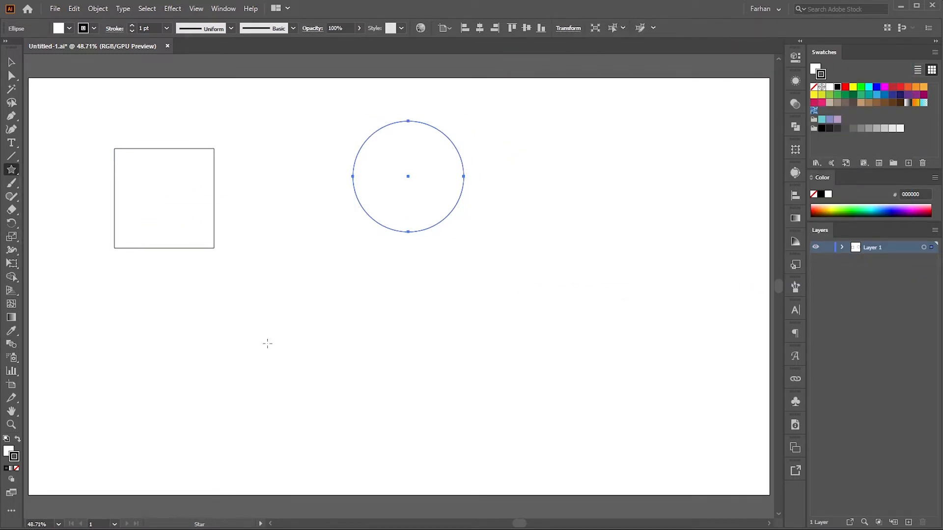
drag(268, 343, 332, 386)
key(Up)
key(Down)
key(Down)
key(Down)
key(Down)
key(Up)
key(Up)
key(Up)
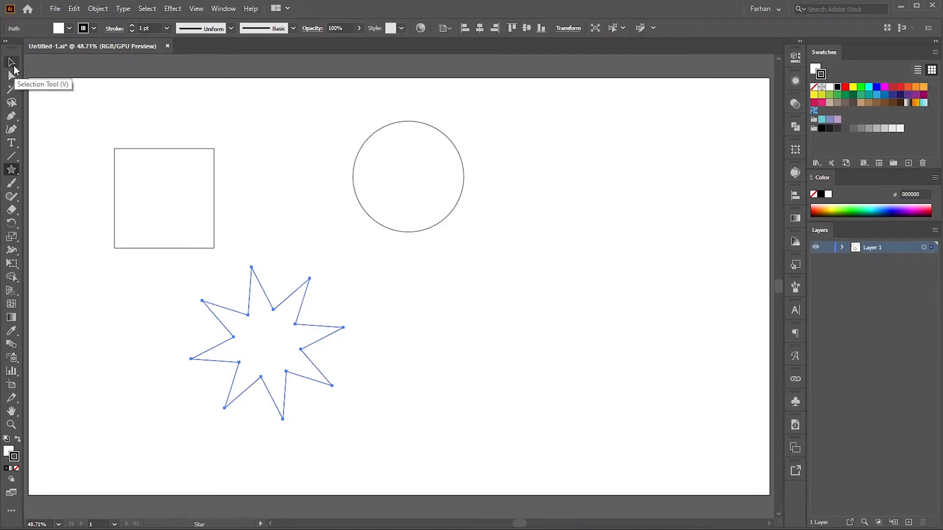
Round only the upper-left corner of the square using Direct Selection.
click(12, 62)
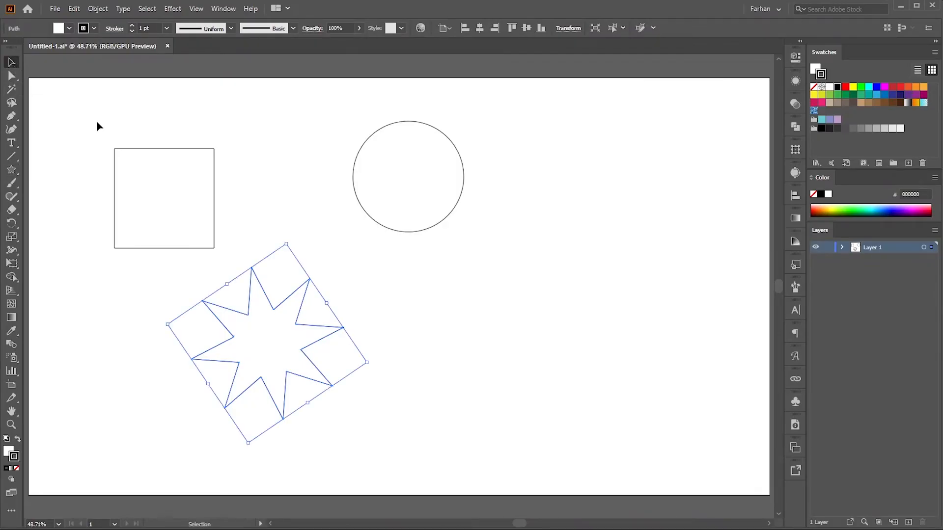
click(128, 151)
mouse_move(122, 155)
mouse_down()
mouse_move(149, 185)
mouse_move(117, 152)
mouse_up()
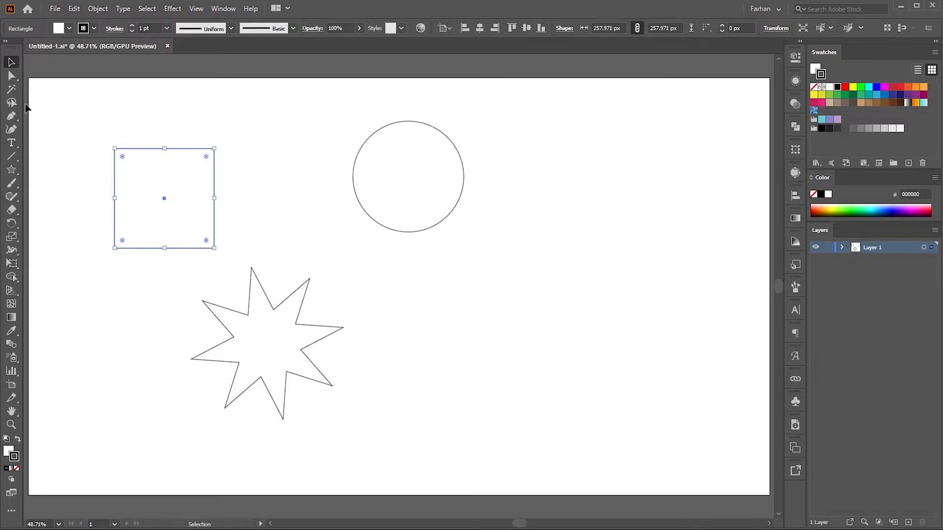
click(13, 77)
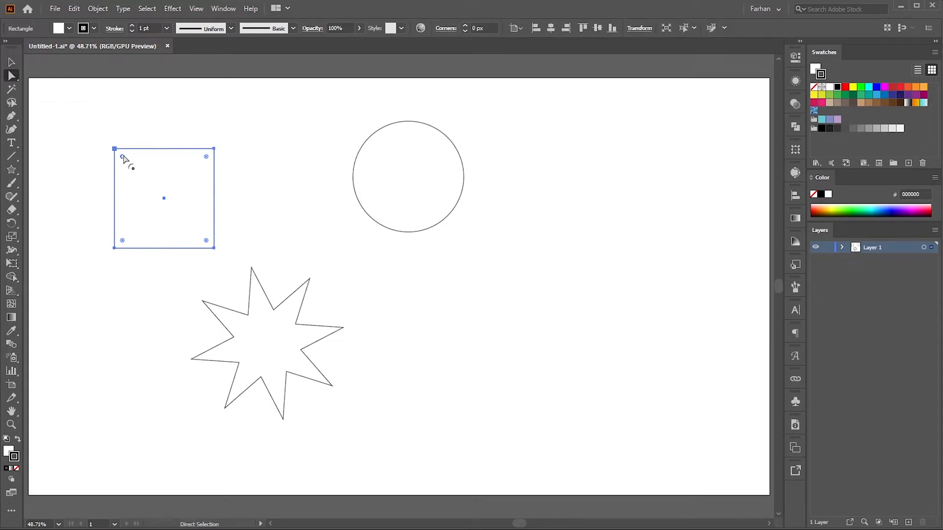
drag(122, 157, 135, 176)
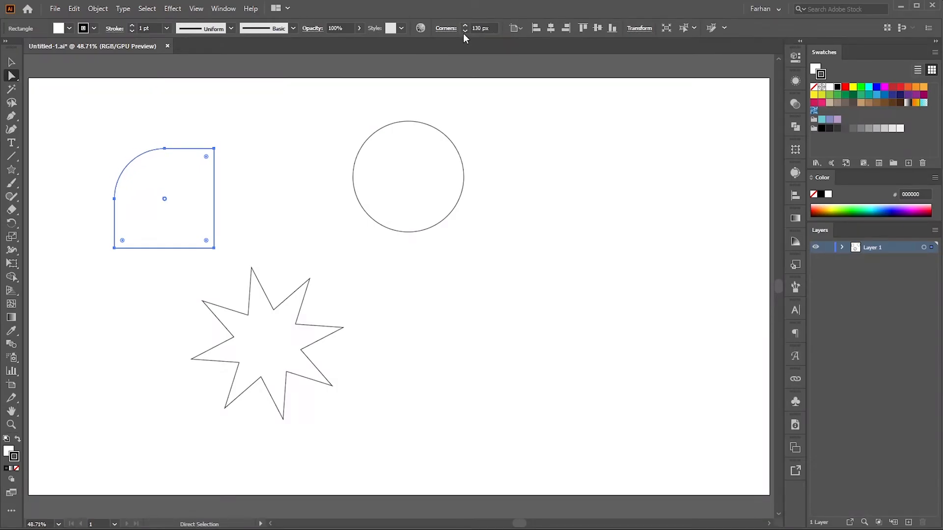
Cut the circle into a pie shape by changing its pie angle, and deselect it.
click(11, 62)
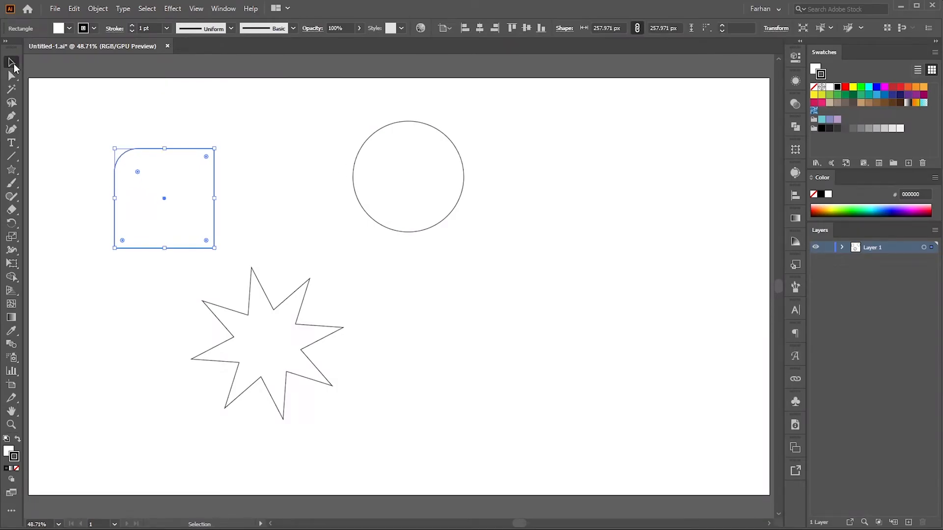
click(391, 233)
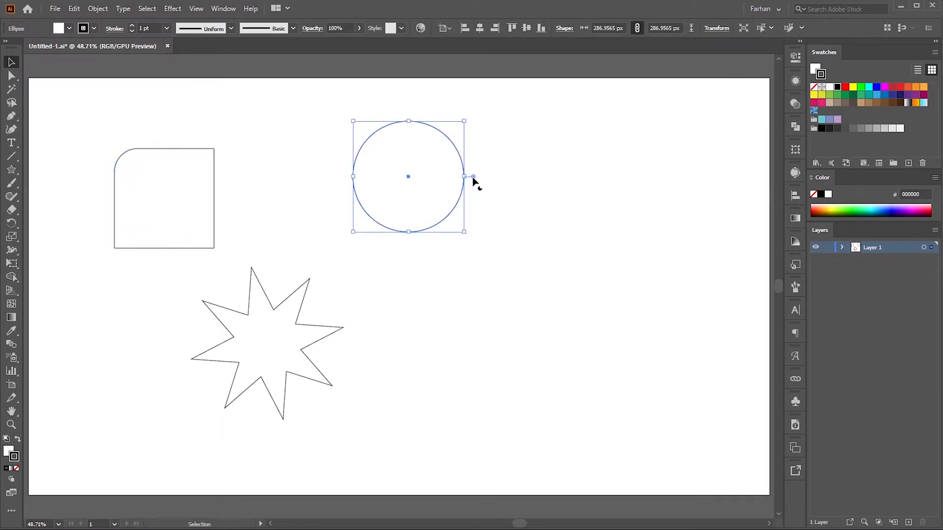
drag(474, 177, 363, 145)
click(492, 256)
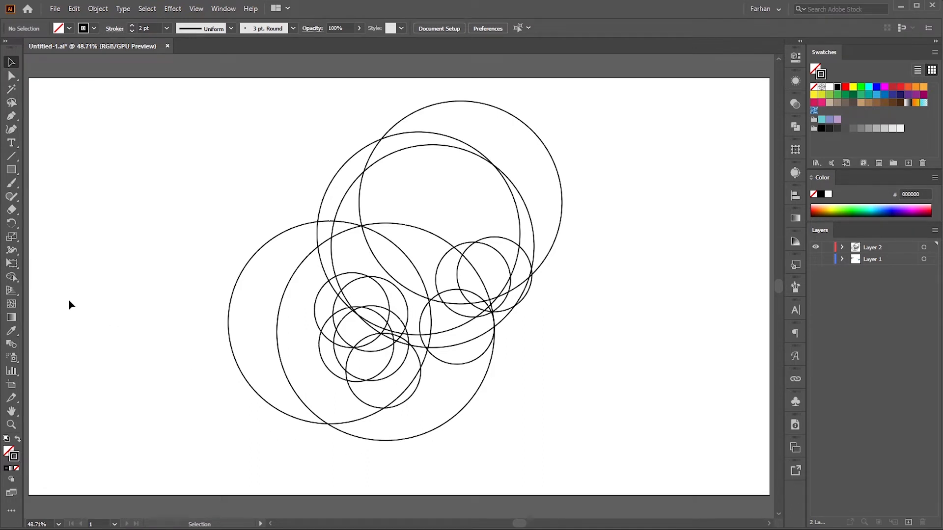
Select all overlapping circles and use Shape Builder to remove the outer regions and merge the rest into a bird silhouette.
click(14, 279)
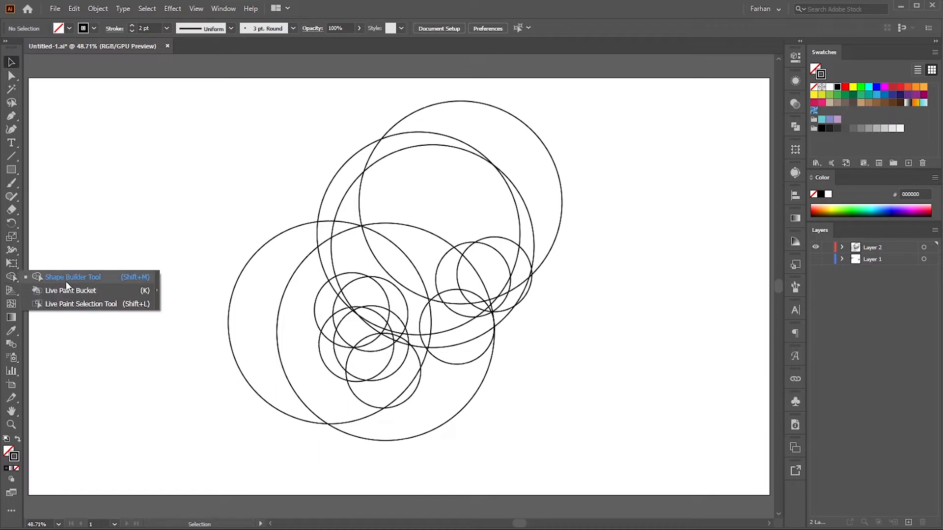
click(92, 282)
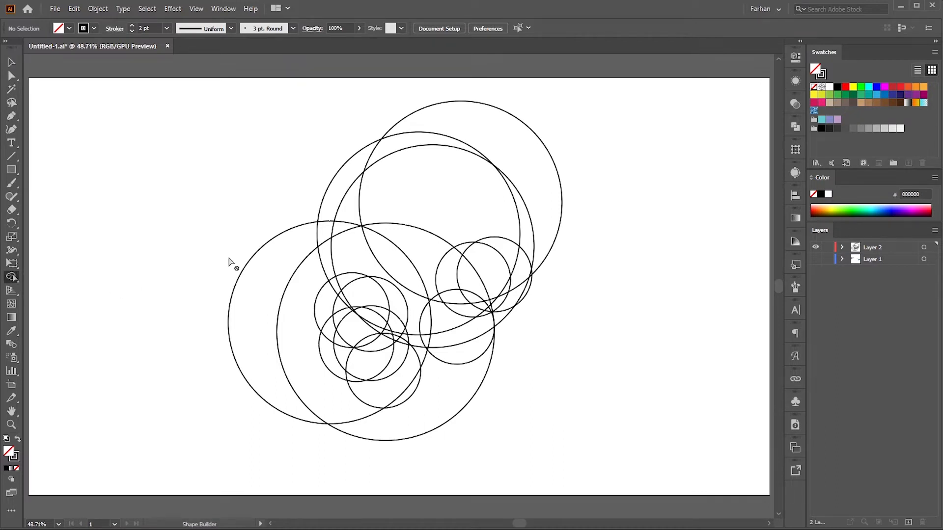
key(v)
drag(199, 102, 625, 448)
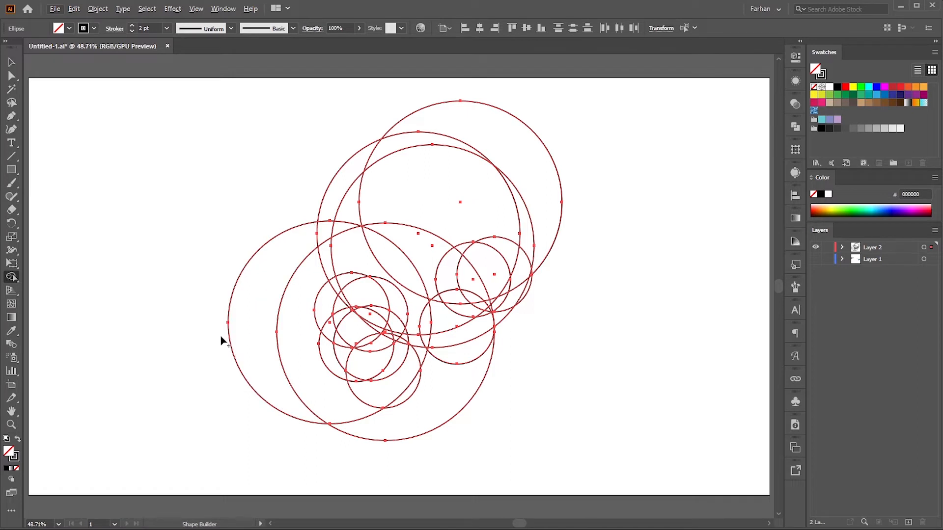
mouse_move(220, 336)
mouse_down()
mouse_move(293, 351)
mouse_move(346, 380)
mouse_move(339, 291)
mouse_move(409, 335)
mouse_move(400, 301)
mouse_move(461, 236)
mouse_move(506, 288)
mouse_move(364, 227)
mouse_up()
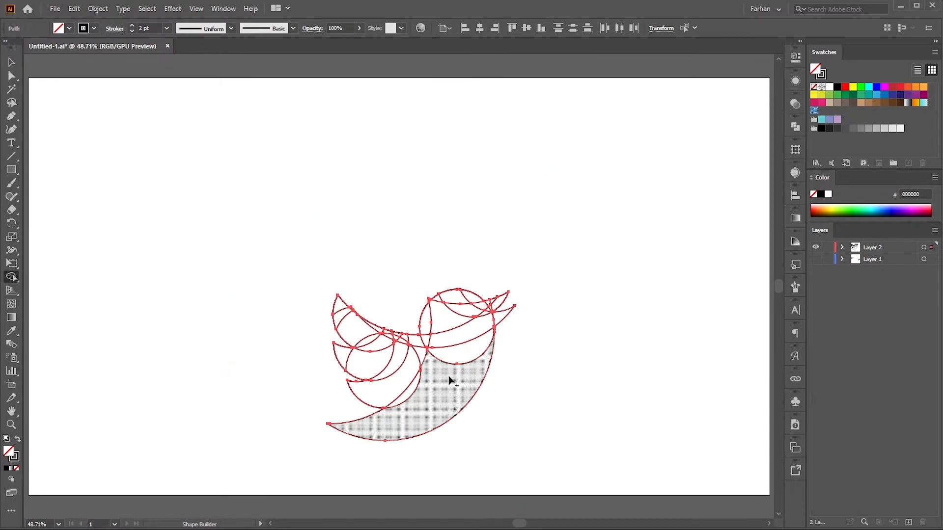
mouse_move(423, 414)
mouse_down()
mouse_move(395, 388)
mouse_move(380, 394)
mouse_move(380, 370)
mouse_move(363, 366)
mouse_move(346, 321)
mouse_move(418, 358)
mouse_move(453, 300)
mouse_move(491, 306)
mouse_move(413, 341)
mouse_up()
Fill the bird silhouette with the blue swatch 29abe2 and give it no stroke.
click(12, 64)
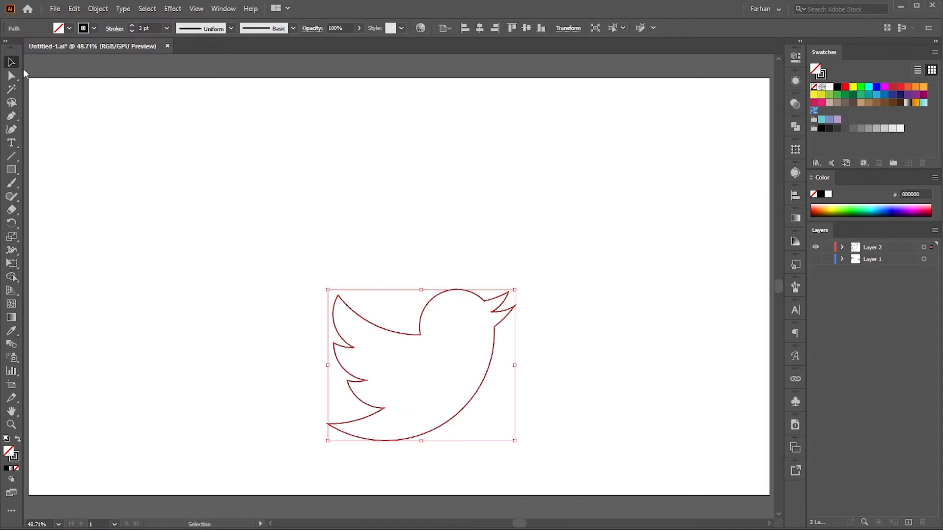
click(233, 278)
click(419, 328)
click(877, 94)
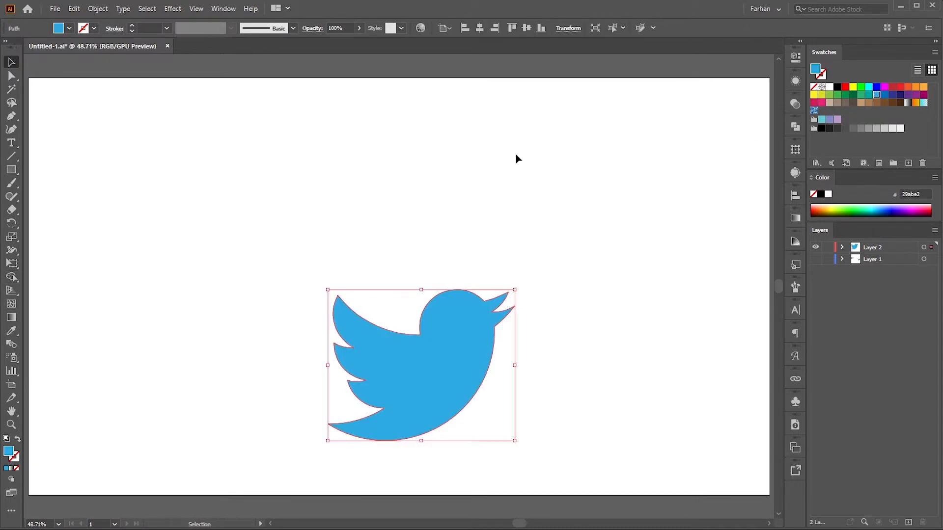
click(487, 158)
click(462, 356)
click(300, 329)
Draw two overlapping rectangles above the bird, the second about 357 by 203 px, and fill the second with red ff0000.
key(m)
drag(98, 152, 242, 234)
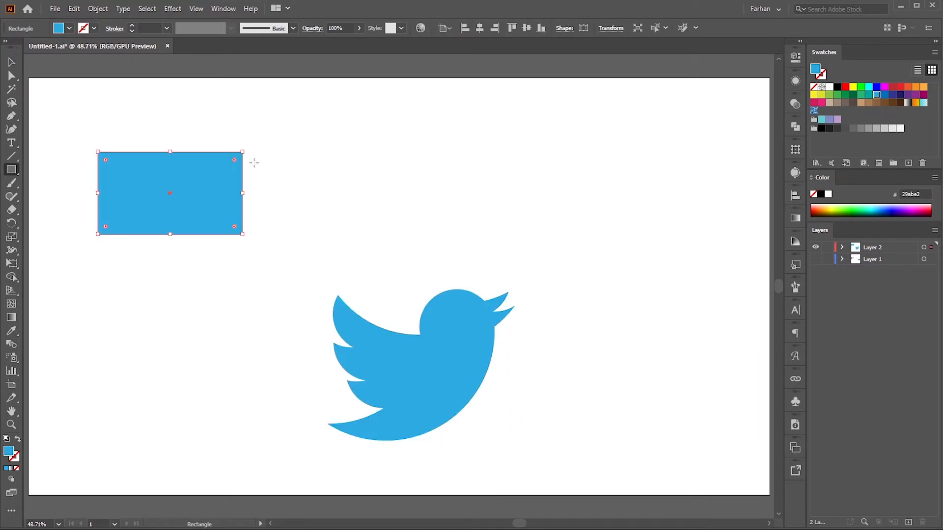
mouse_move(206, 128)
mouse_down()
mouse_move(258, 182)
mouse_move(343, 206)
mouse_up()
key(v)
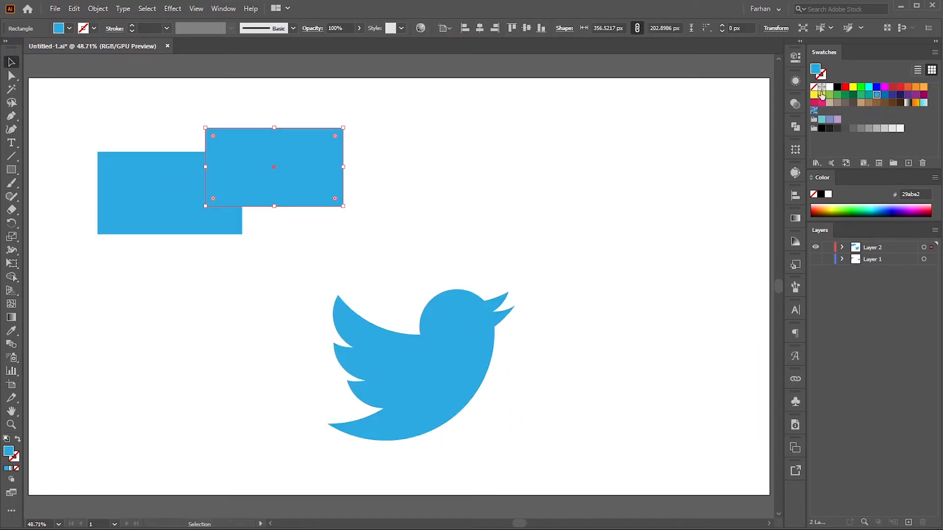
click(845, 86)
click(624, 152)
Try Pathfinder's Unite and Minus Front on the two overlapping rectangles, undoing each operation.
drag(165, 112, 312, 224)
click(223, 8)
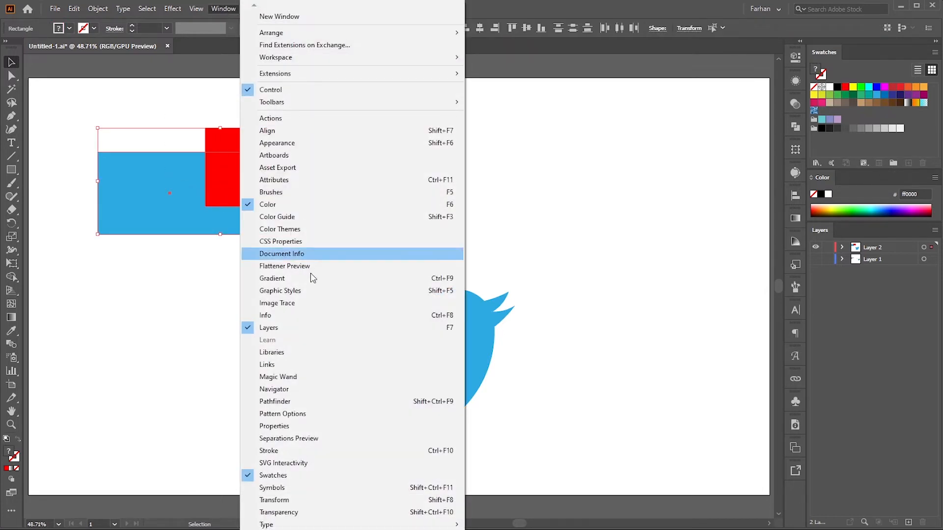
click(287, 402)
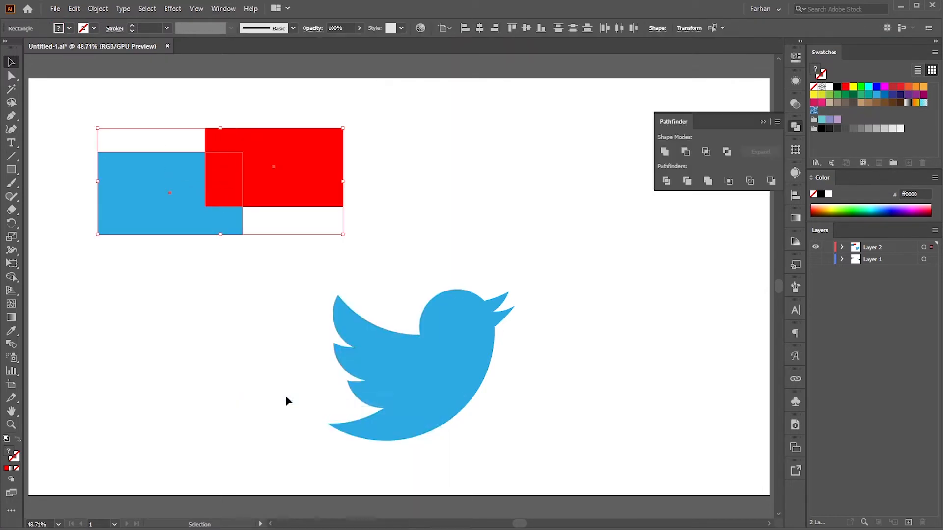
click(667, 156)
key(ctrl+z)
click(686, 153)
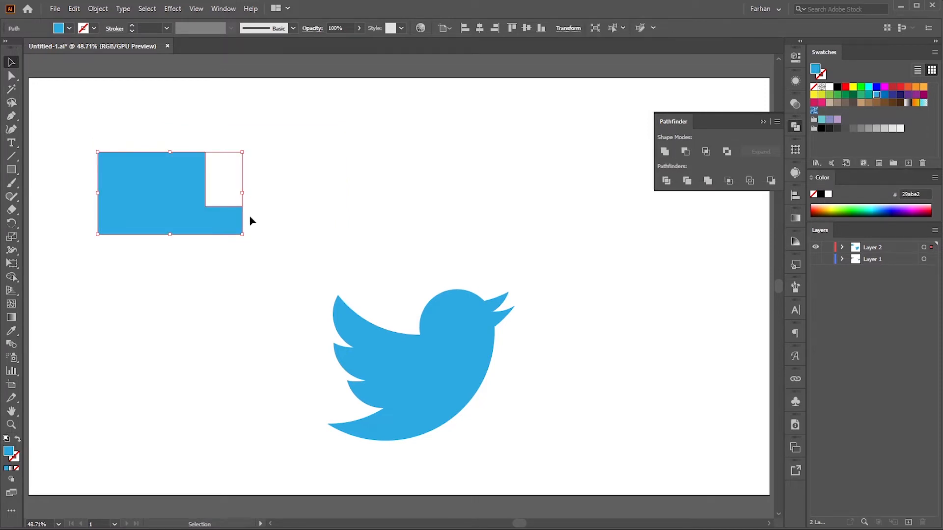
key(ctrl+z)
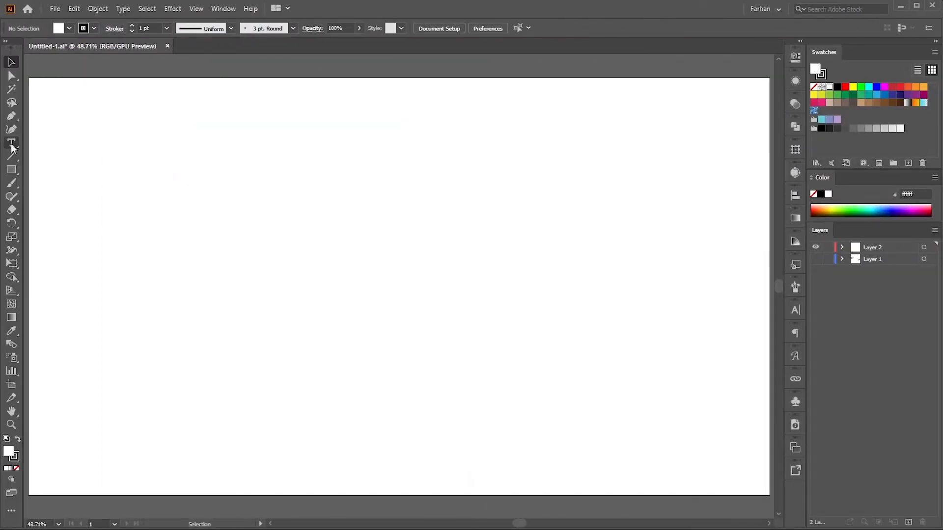
Add the text "logo" to the empty artboard and enlarge it to about 230 pt in the upper middle.
click(12, 145)
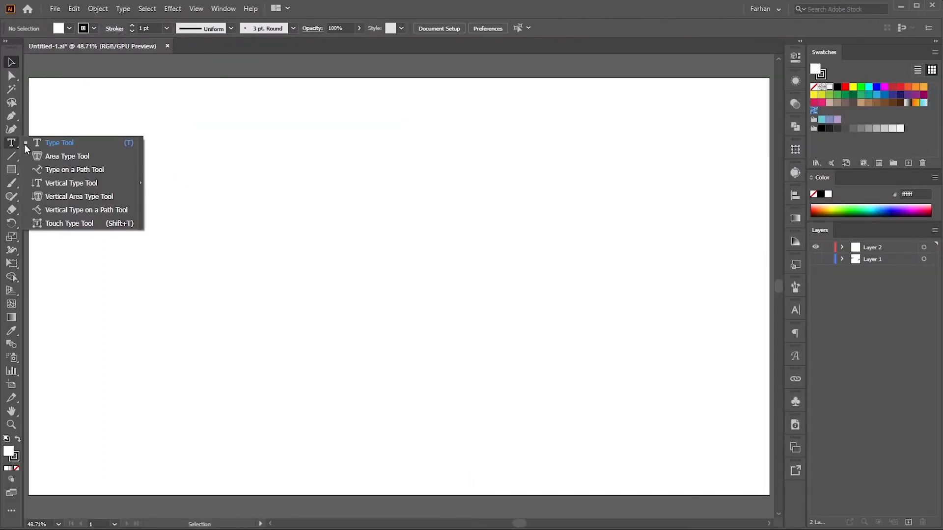
click(74, 145)
click(207, 210)
key(Escape)
drag(233, 214, 385, 268)
drag(183, 209, 279, 215)
double_click(274, 210)
key(ctrl+a)
text(logo)
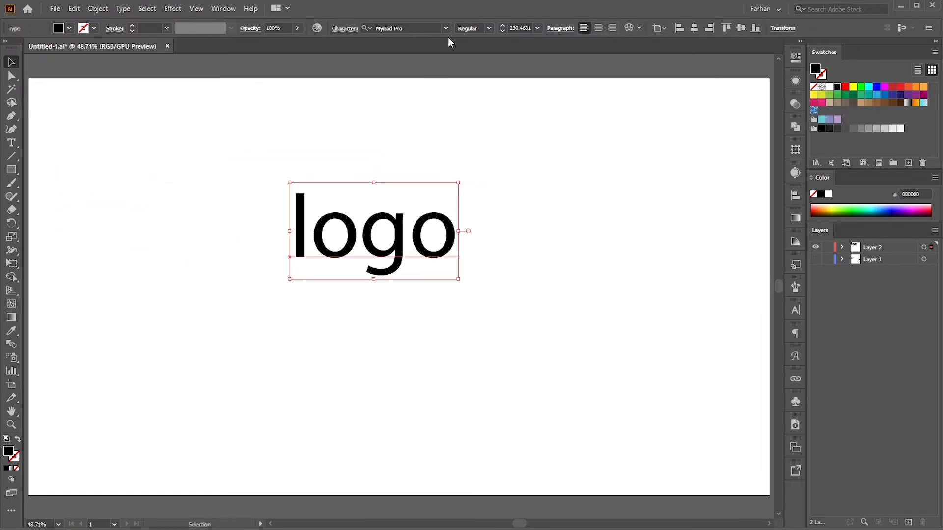
Examine the font family choices and the character properties available for the "logo" text.
click(446, 27)
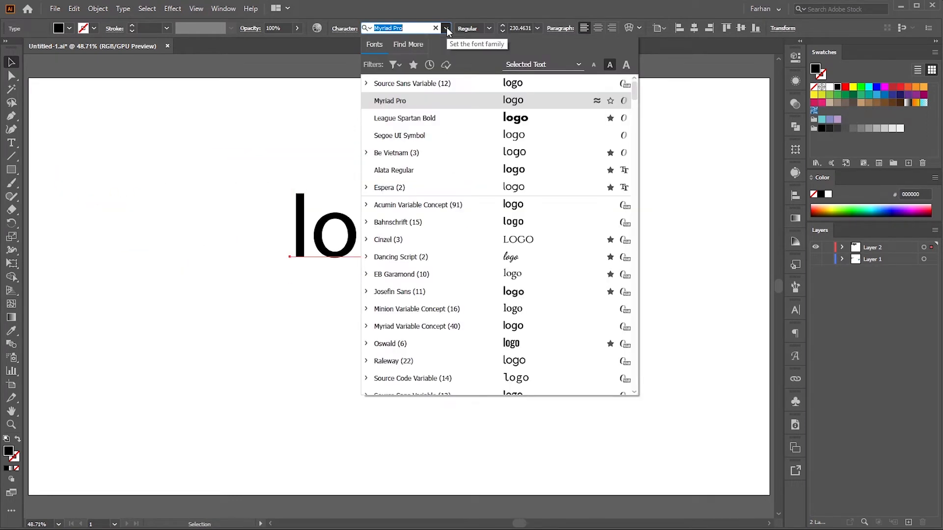
click(447, 29)
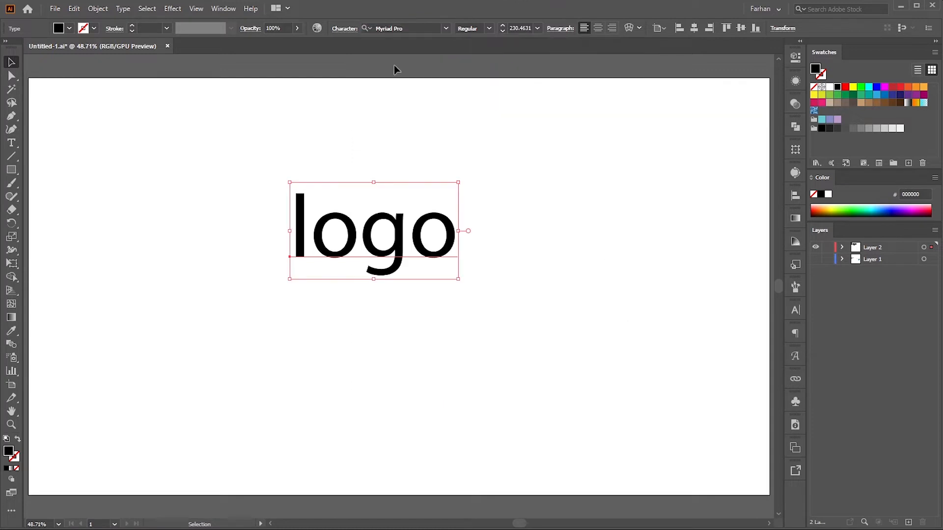
click(228, 8)
click(310, 427)
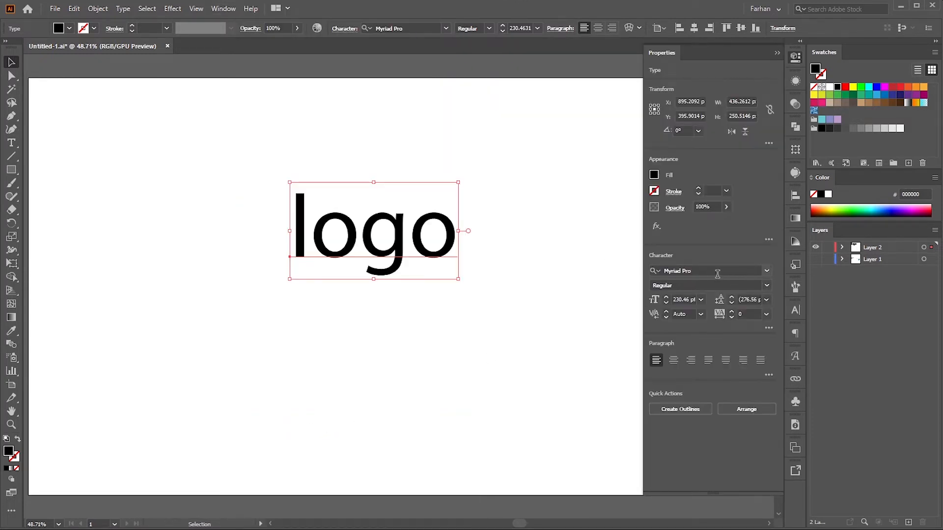
click(766, 270)
click(767, 271)
click(767, 271)
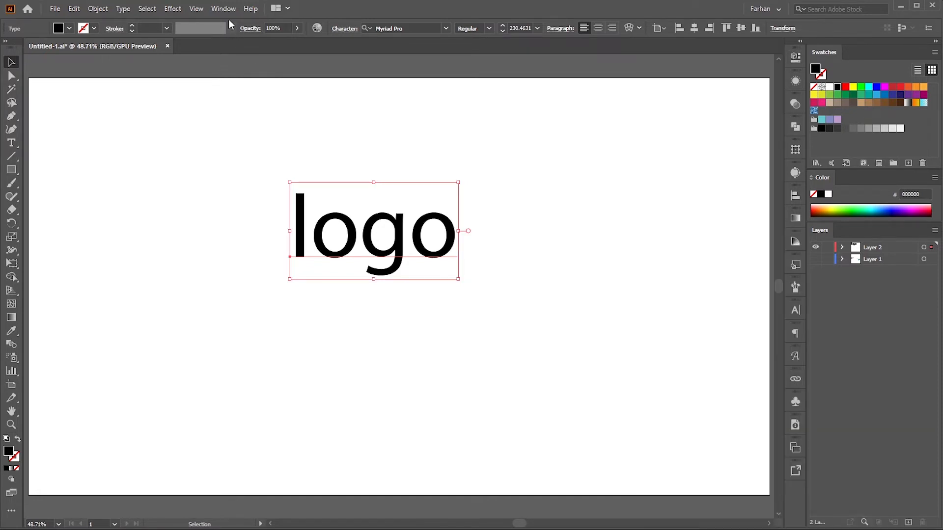
Bring up the character settings for the "logo" text and set its font size to 220 pt.
click(225, 10)
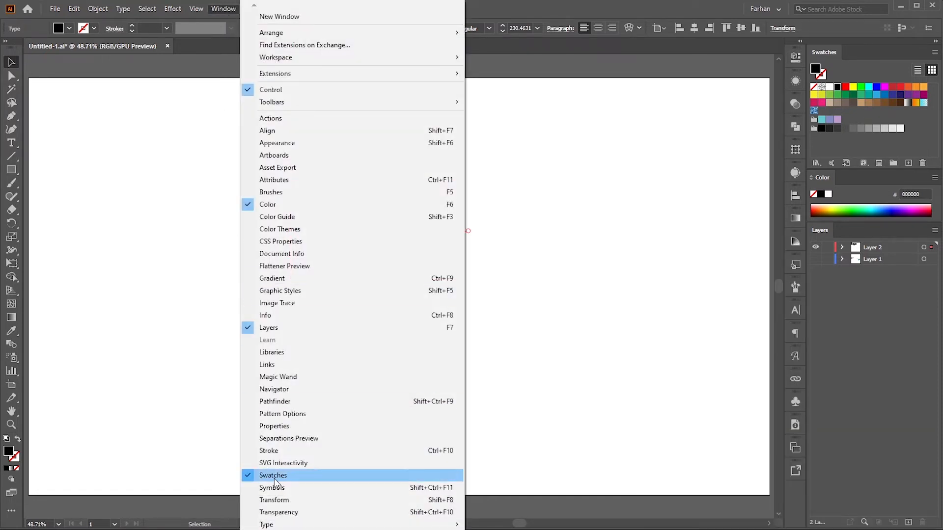
mouse_move(440, 525)
click(496, 451)
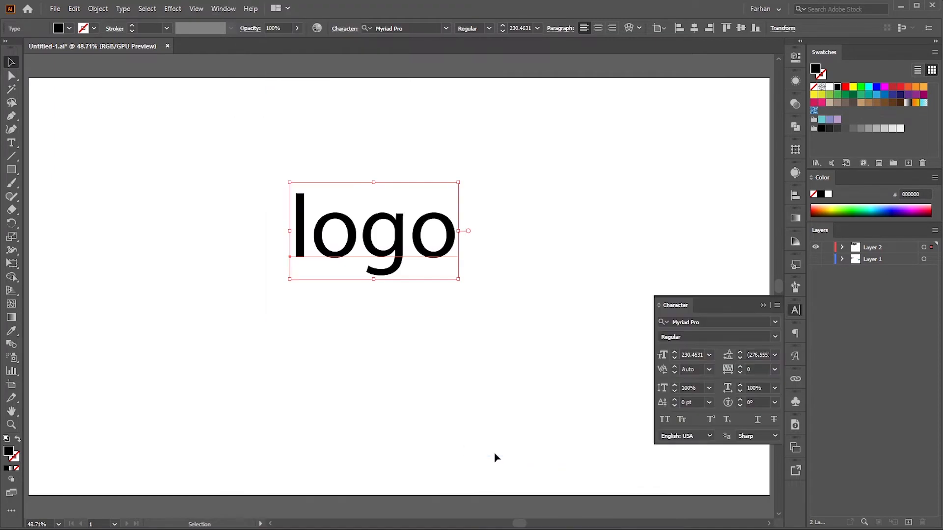
click(675, 358)
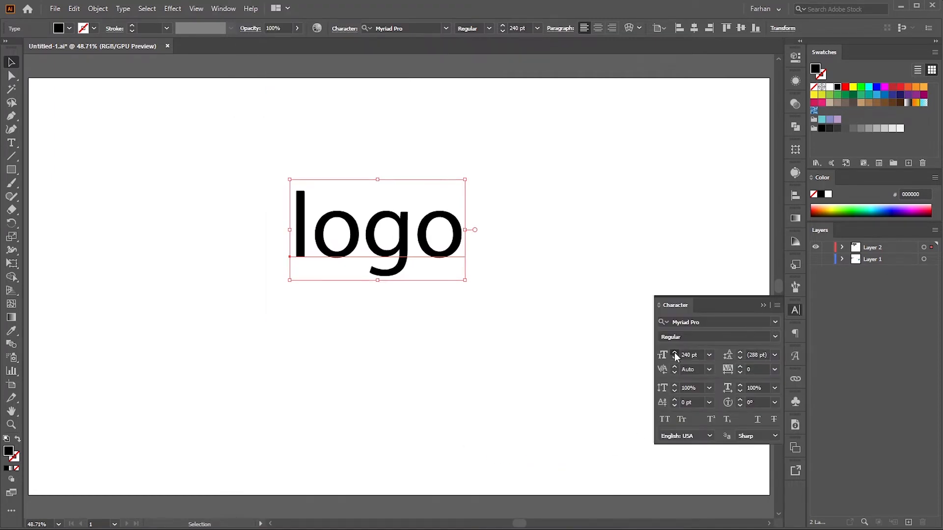
click(674, 356)
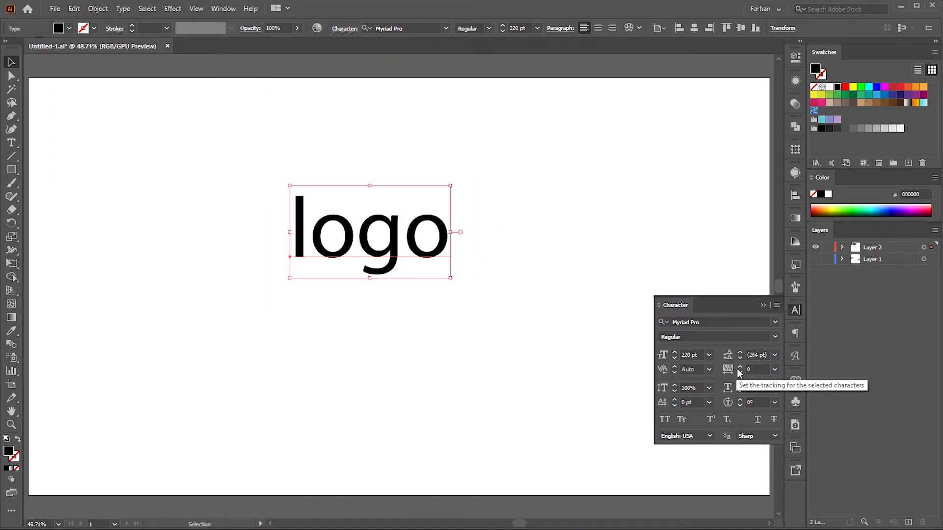
Set the tracking of the "logo" text to 140 and apply All Caps.
click(739, 366)
click(739, 366)
click(740, 367)
click(740, 367)
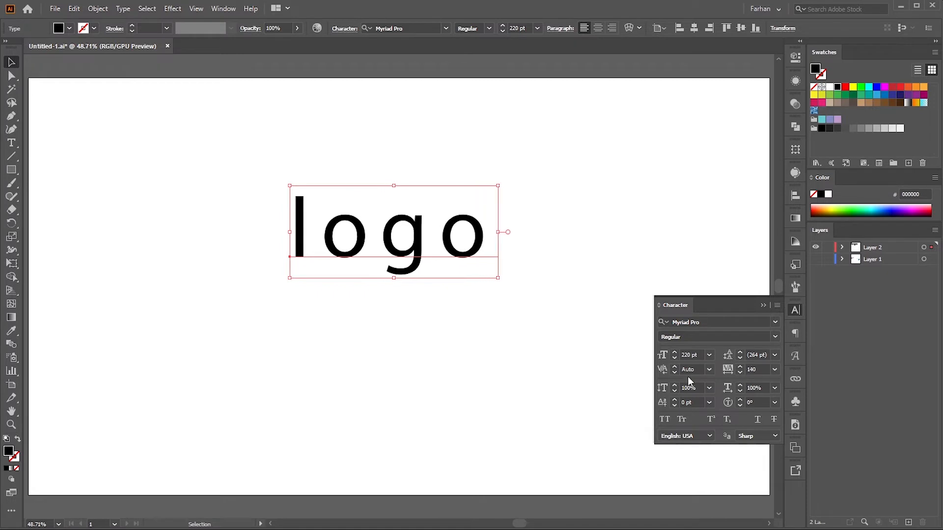
click(665, 420)
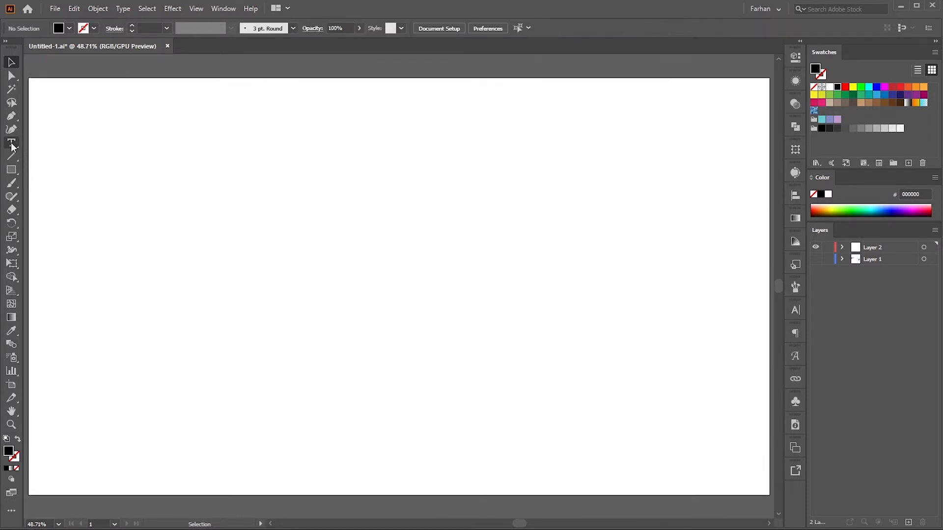
Draw a circle about 629 px in diameter left of the empty artboard's centre with the Ellipse tool.
click(11, 144)
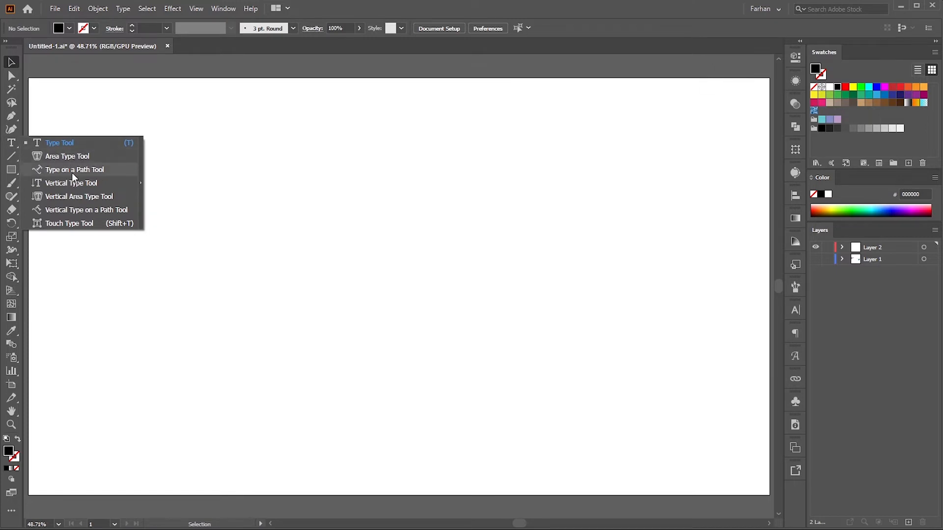
click(45, 117)
click(13, 172)
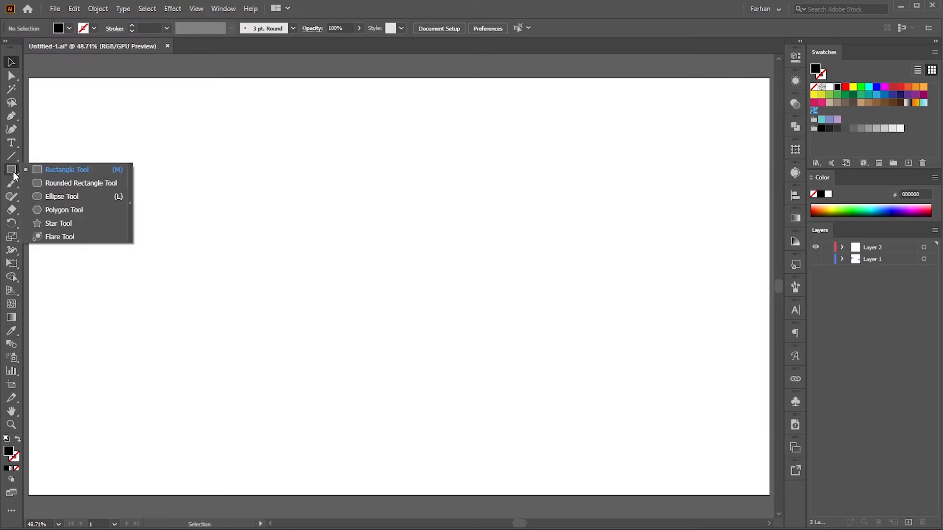
click(67, 198)
drag(346, 281, 468, 401)
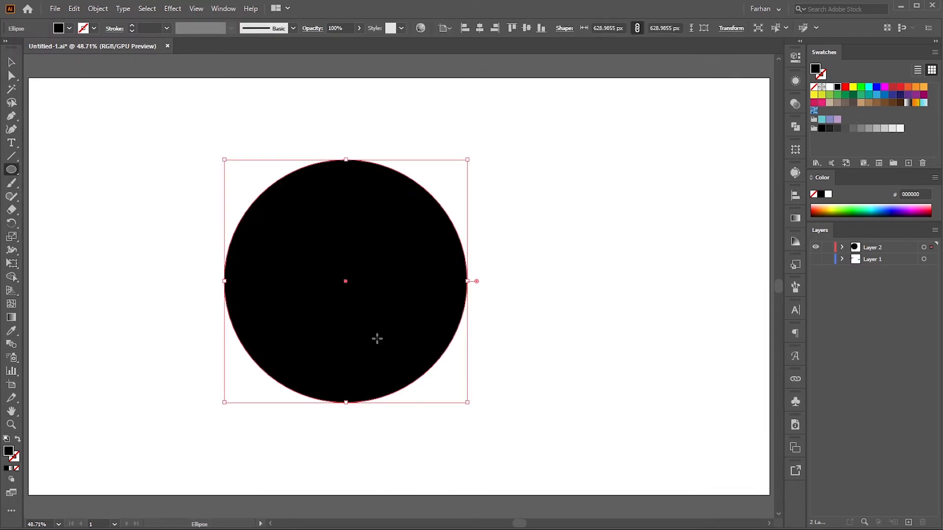
Swap the circle's fill and stroke so it has no fill and a 1 pt black outline, and deselect it.
click(18, 440)
click(17, 440)
click(18, 440)
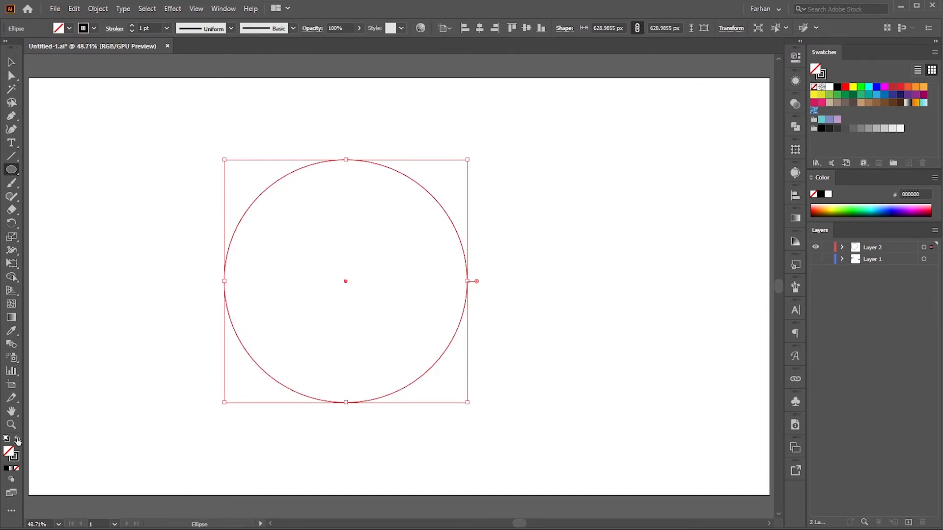
key(shift+x)
key(shift+x)
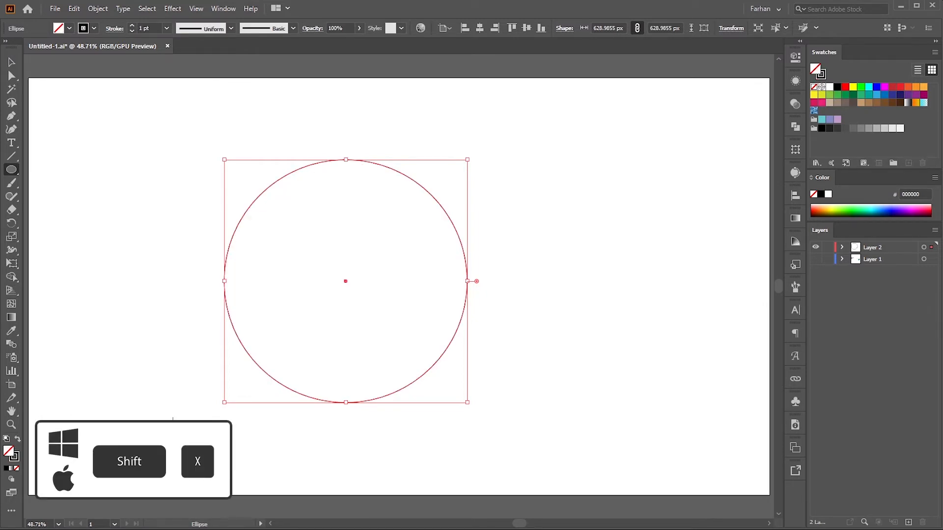
click(11, 63)
click(130, 210)
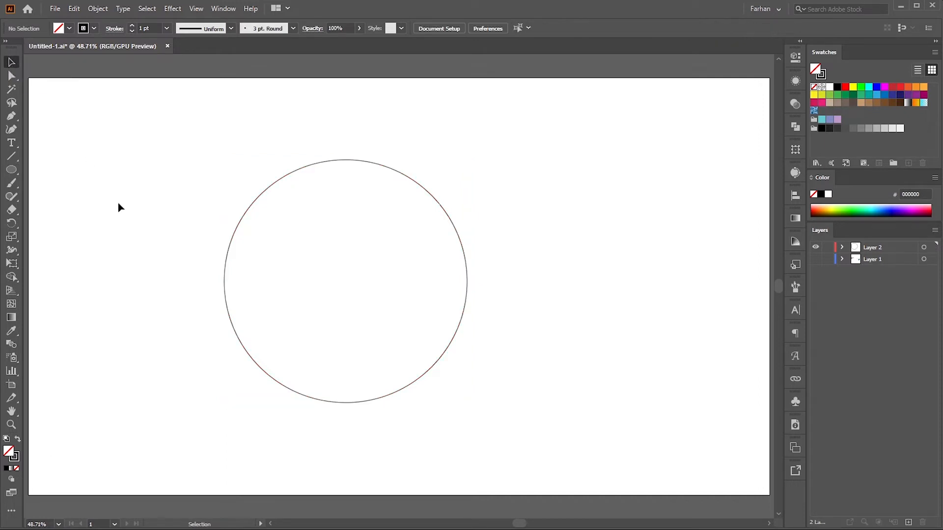
Place "LOREM IPSUM" placeholder text along the circle with Type on a Path and set its size to 80 pt.
click(10, 143)
click(51, 171)
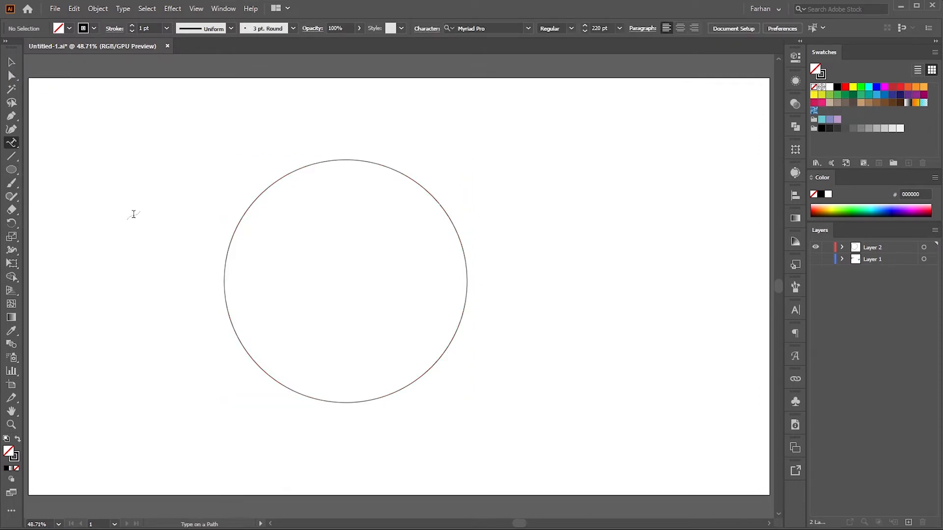
click(270, 187)
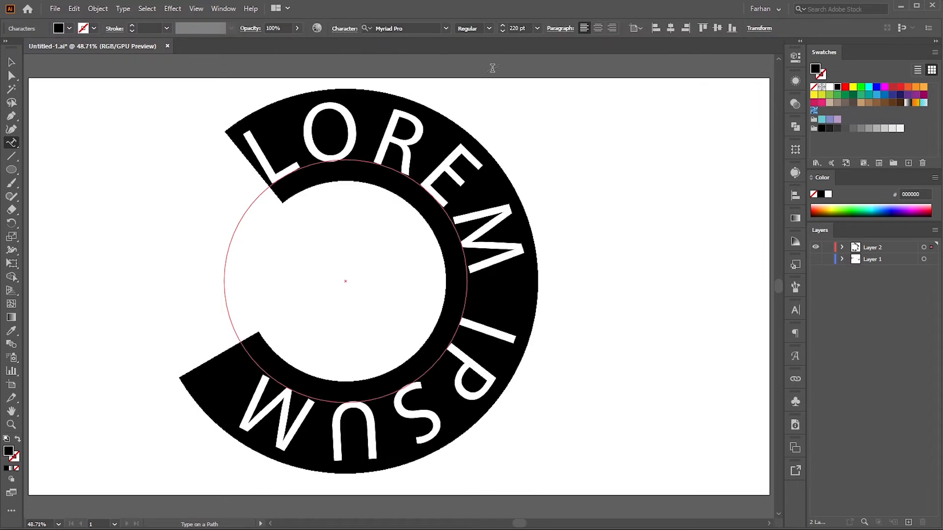
shift+click(503, 30)
shift+click(503, 30)
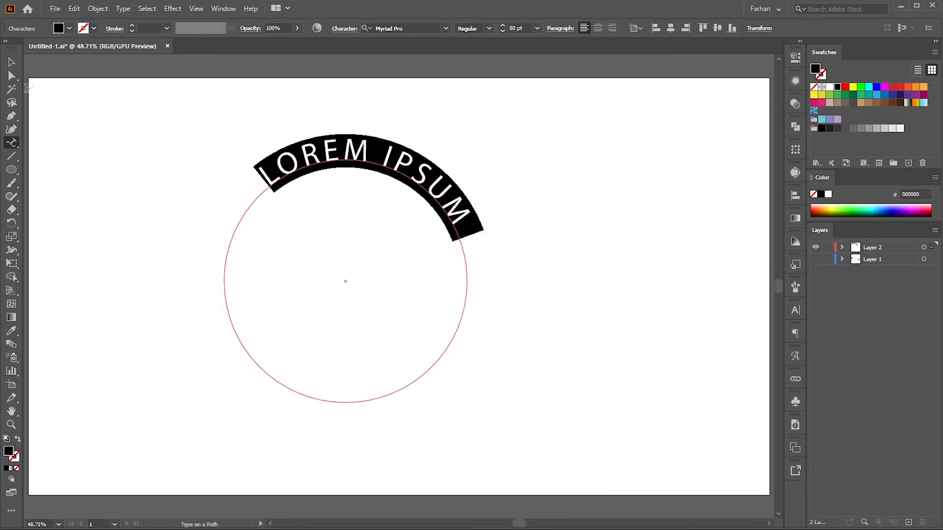
Slide the start of the path text back along the circle to just above its leftmost point.
click(11, 77)
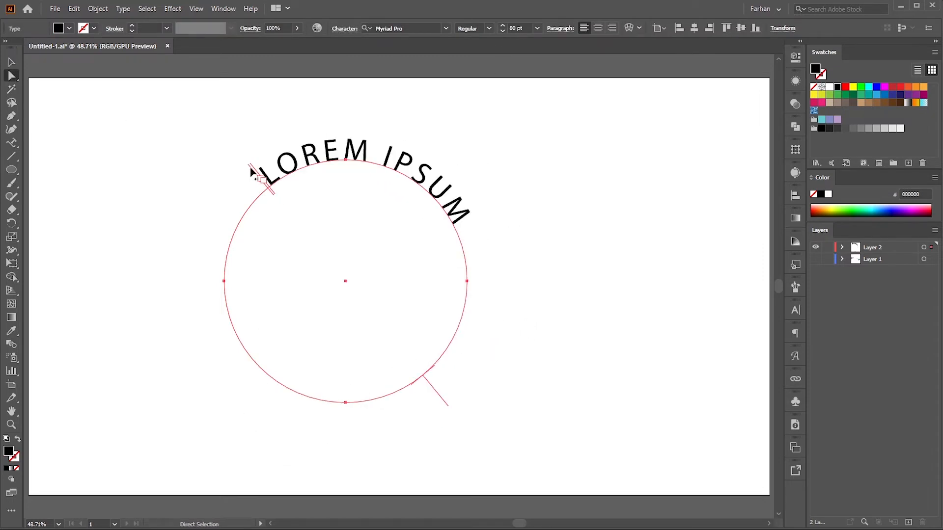
drag(250, 170, 213, 277)
scroll(267, 186, up, 3)
drag(352, 242, 264, 189)
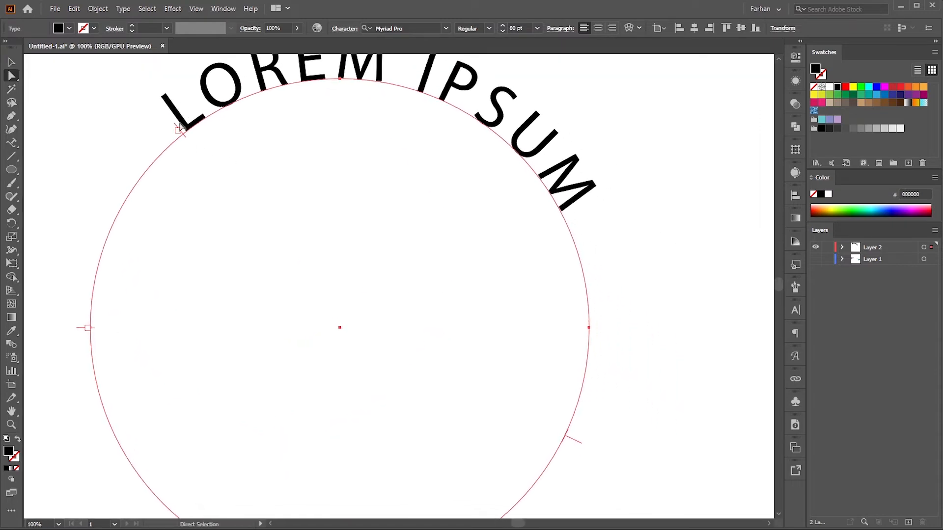
drag(177, 129, 80, 330)
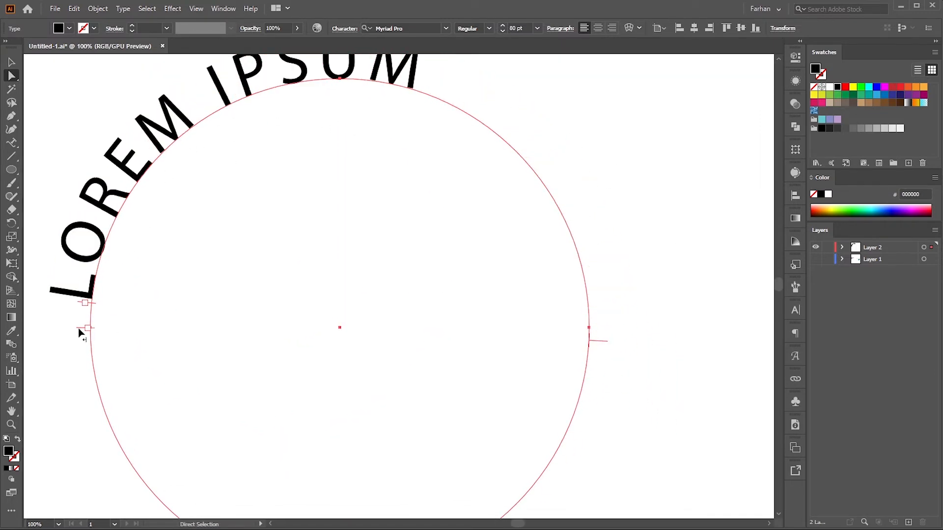
Move the path text's end bracket near the circle's rightmost point and flip the text inside the circle's lower arc.
drag(240, 173, 605, 322)
scroll(409, 197, down, 1)
scroll(373, 132, up, 1)
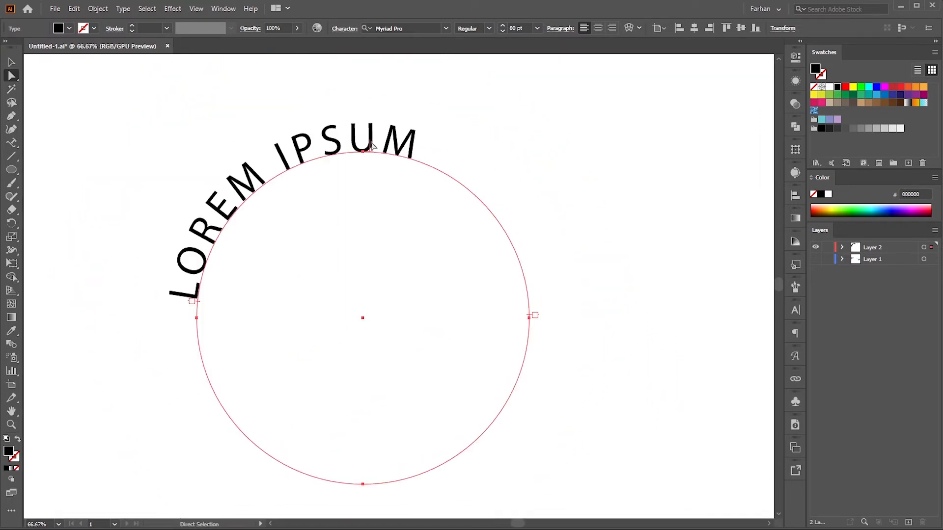
drag(371, 144, 394, 381)
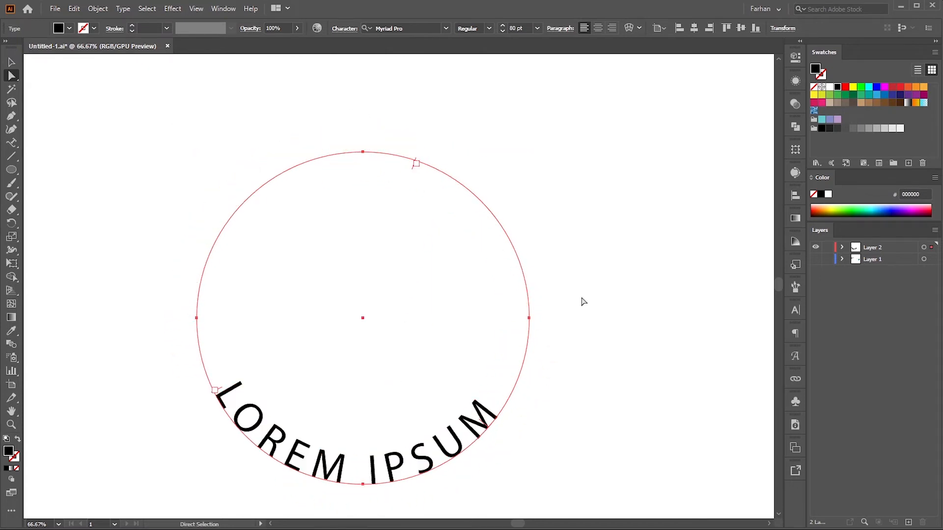
click(608, 301)
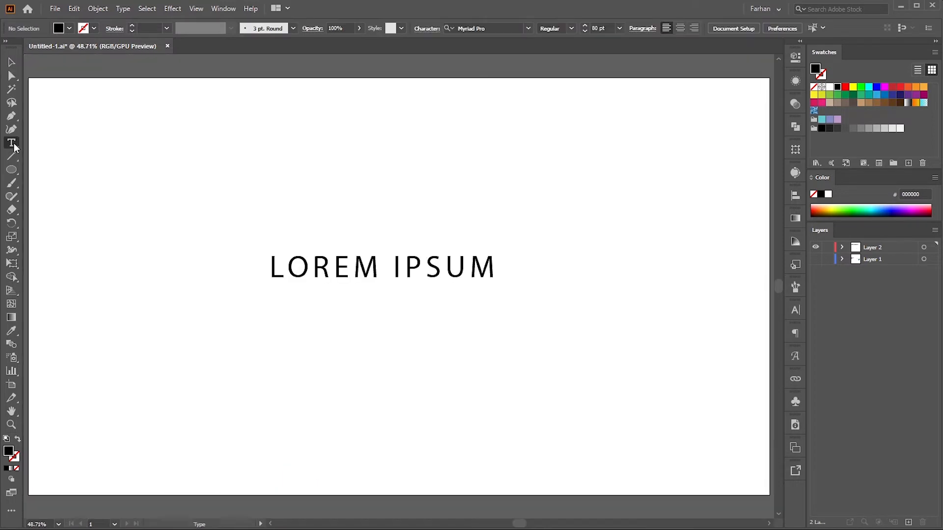
Transform the letter L of the straight "LOREM IPSUM" text on its own with the Touch Type tool.
click(11, 143)
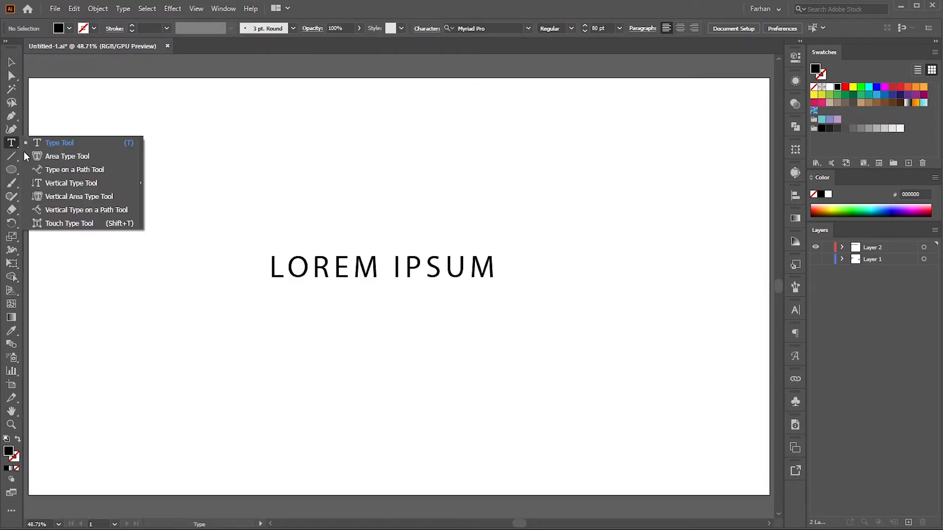
click(67, 224)
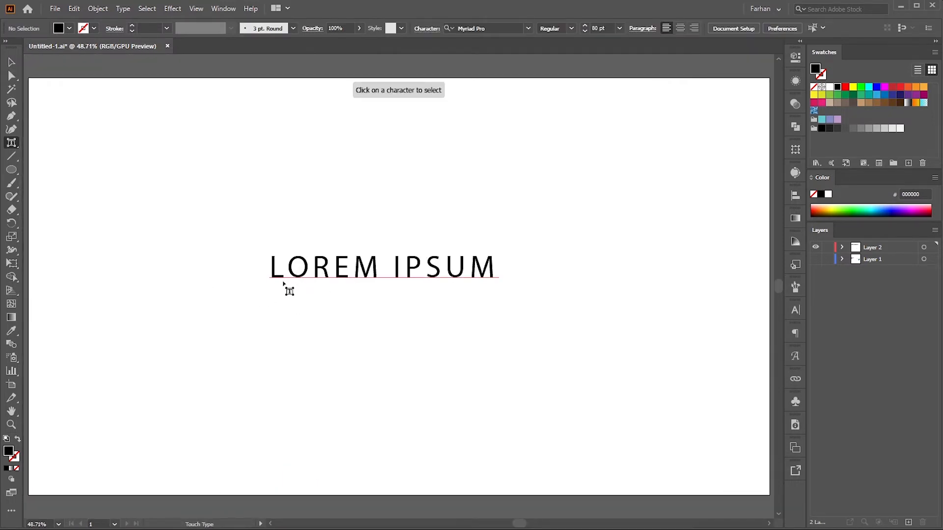
click(276, 276)
drag(286, 254, 294, 226)
drag(289, 280, 308, 244)
click(328, 276)
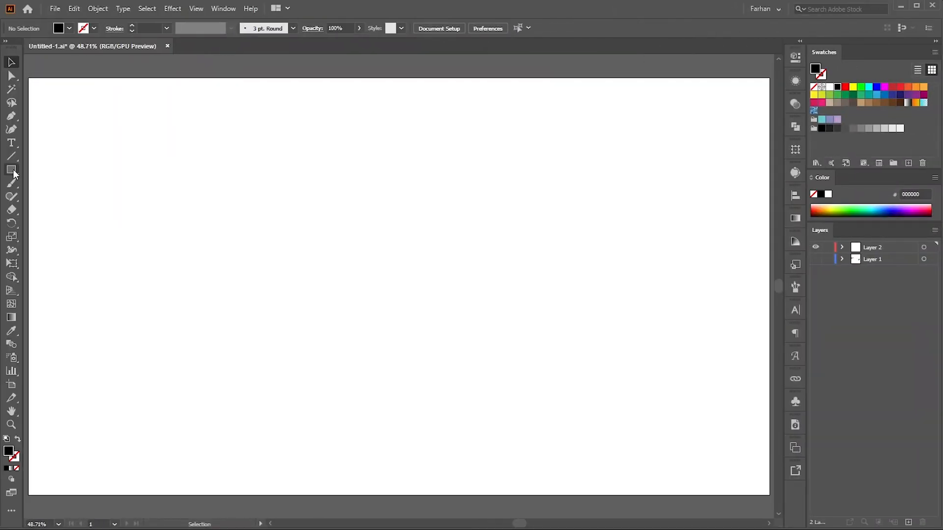
Draw two black rectangles side by side, about 291 by 228 px and about 354 by 206 px.
click(12, 170)
drag(176, 199, 289, 286)
drag(339, 203, 476, 283)
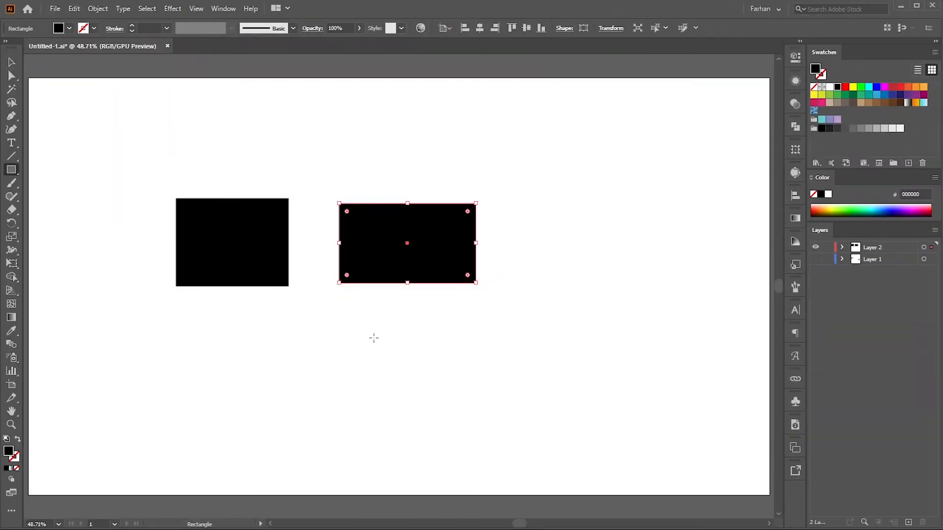
Duplicate the left rectangle directly above the original and deselect the copy.
click(12, 62)
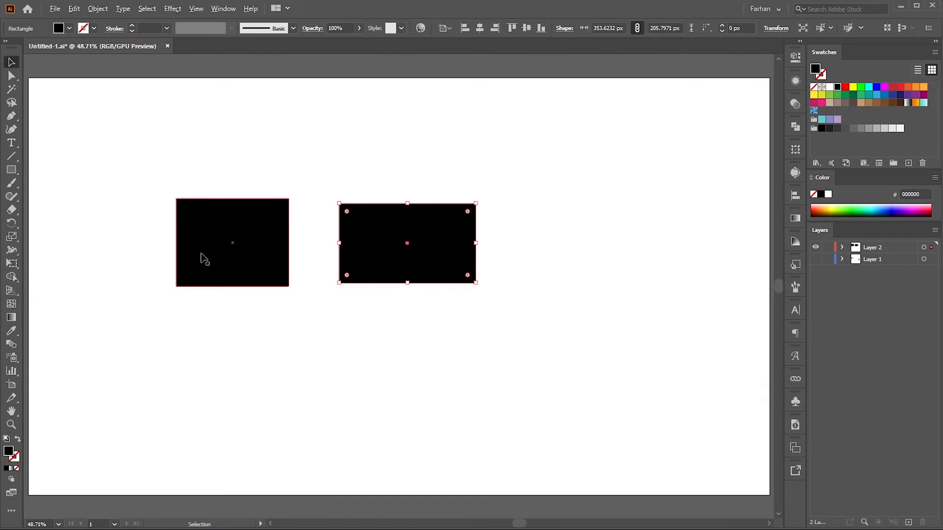
drag(205, 260, 203, 148)
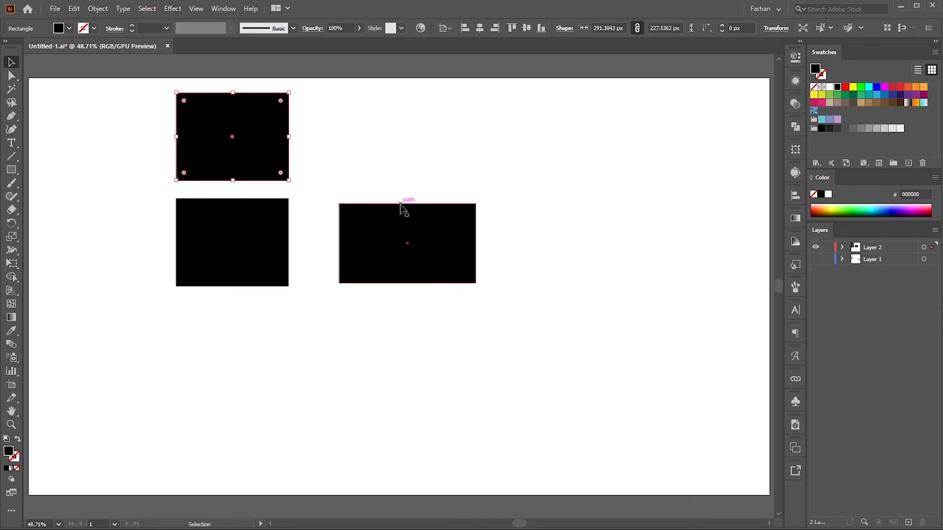
click(223, 8)
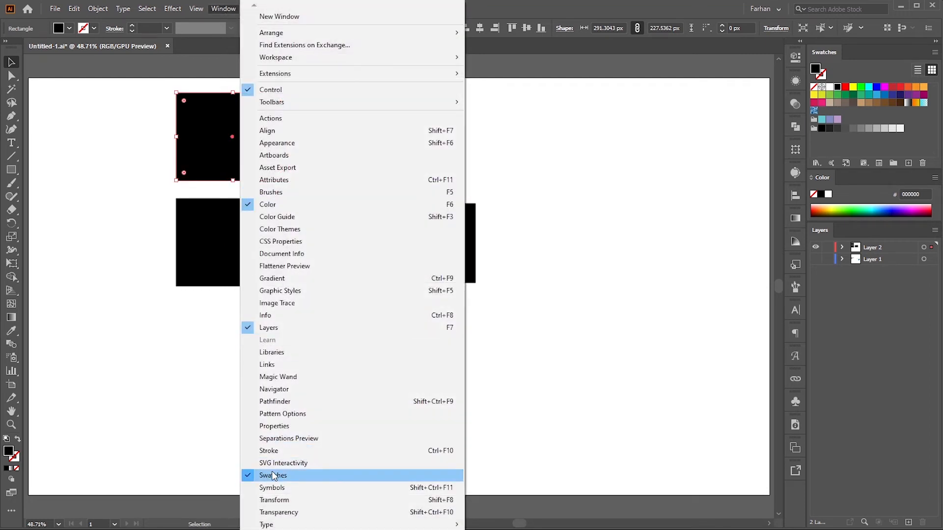
click(661, 253)
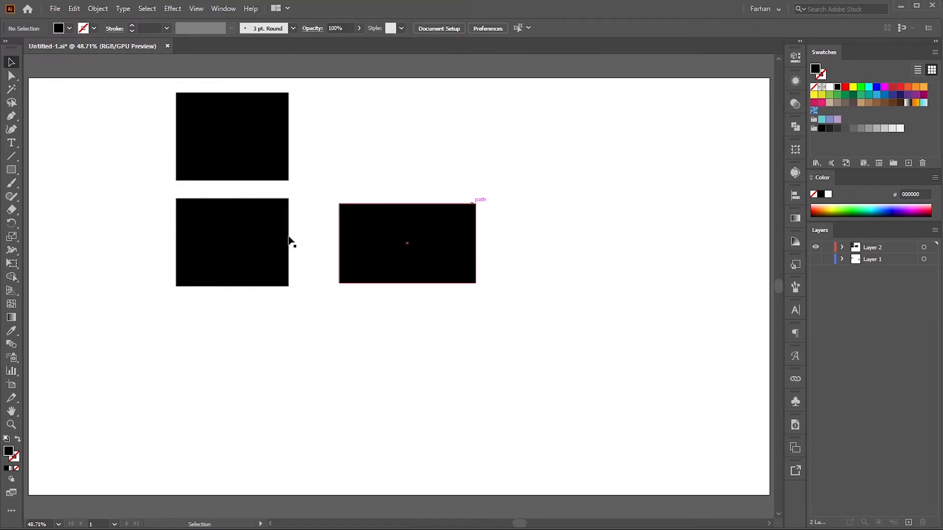
Fill the duplicated upper rectangle with red ff0000 and the original below it with blue 0000ff.
click(213, 162)
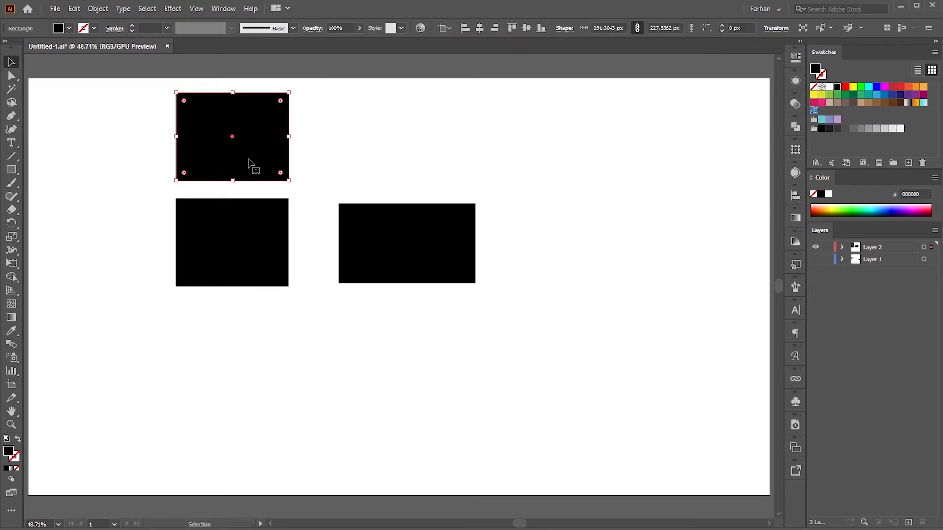
click(845, 88)
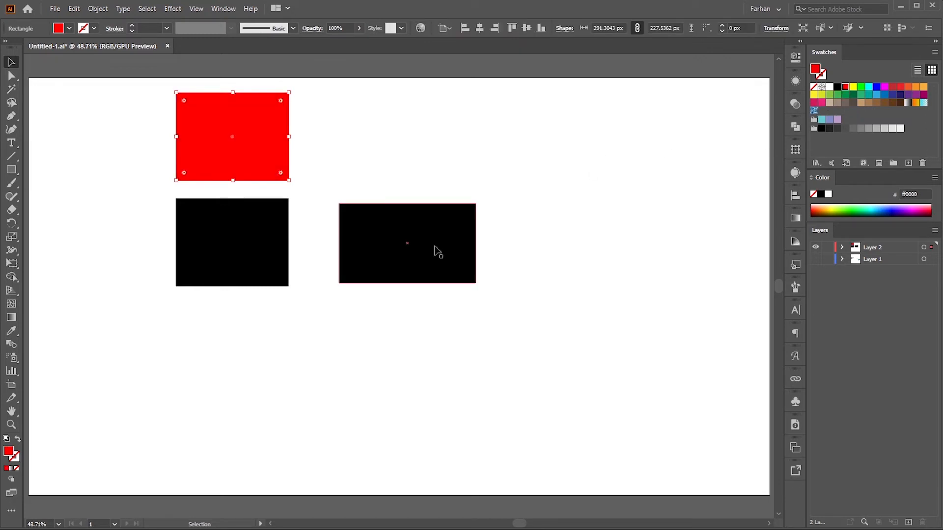
click(269, 266)
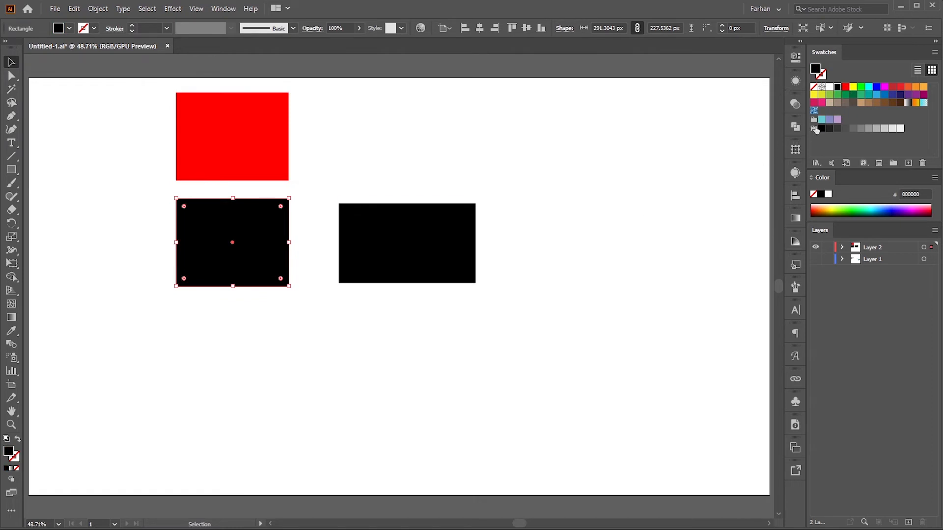
click(877, 88)
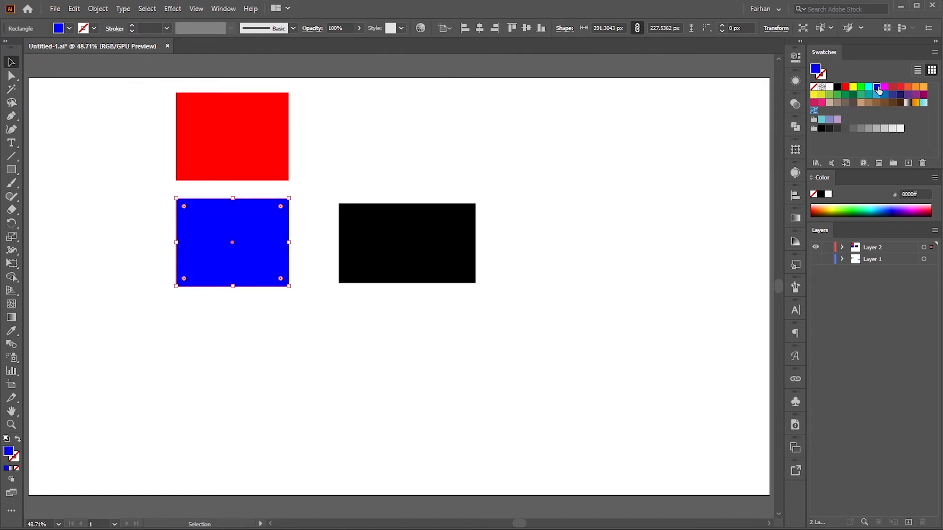
Edit the RGB Blue swatch's options to make it a global colour.
double_click(878, 89)
drag(283, 167, 599, 164)
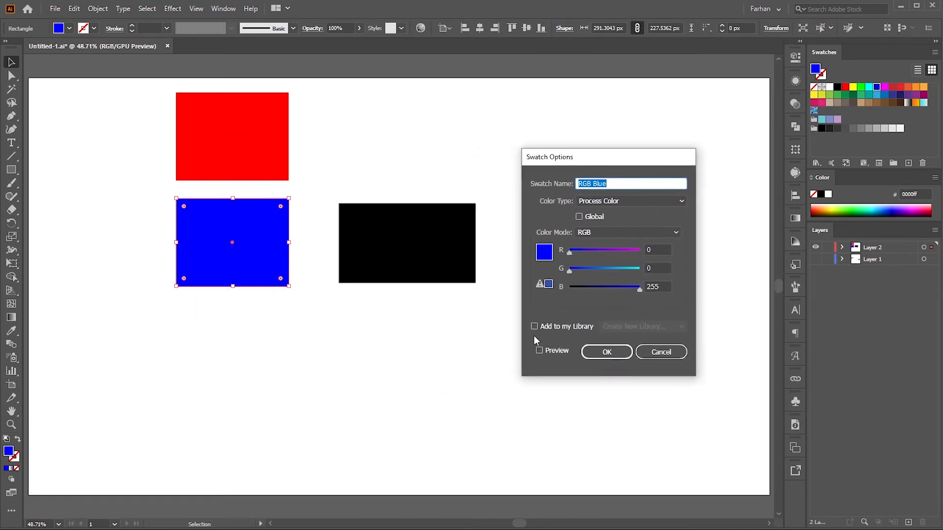
click(580, 217)
click(607, 351)
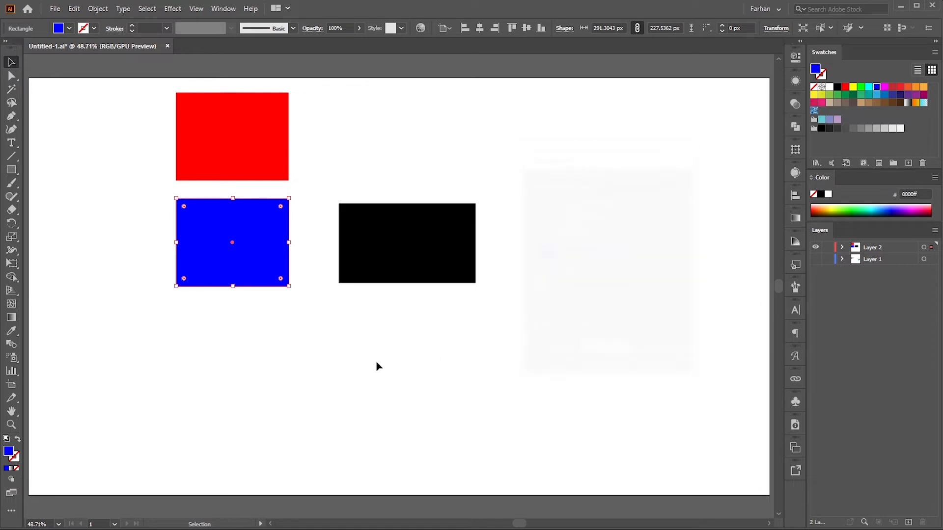
Duplicate the black rectangle twice in the row above it, one copy directly above and one beside that copy.
click(378, 366)
click(390, 269)
alt+drag(389, 270, 559, 154)
Fill the original black rectangle and both of its copies with the global RGB Blue swatch, and deselect.
click(457, 267)
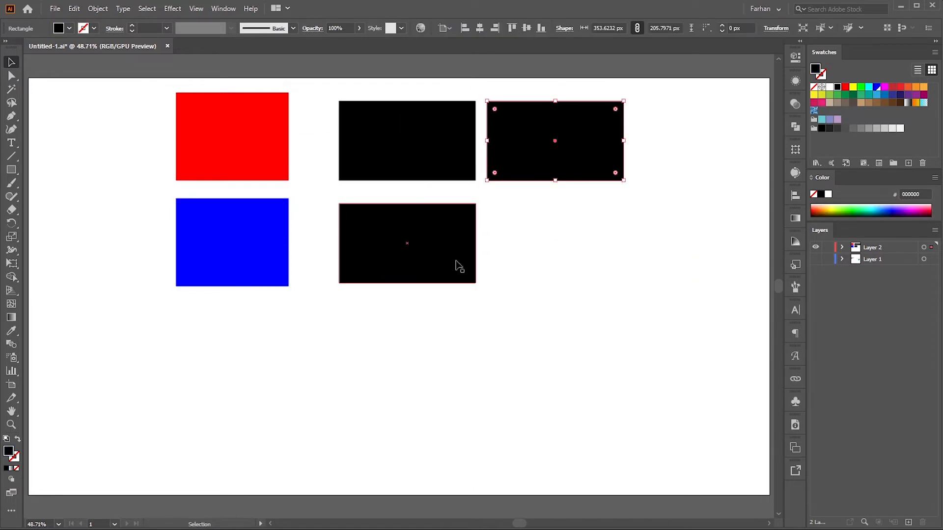
click(876, 89)
click(407, 141)
click(877, 90)
click(555, 141)
click(877, 89)
click(594, 273)
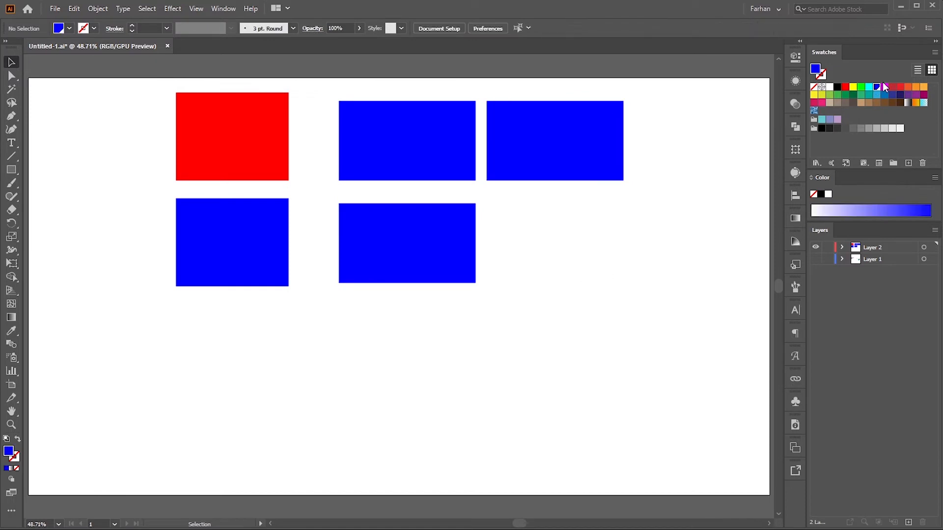
Preview the RGB Blue swatch at R 92, G 148, B 196 on the artwork, and cancel the swatch edit.
double_click(877, 88)
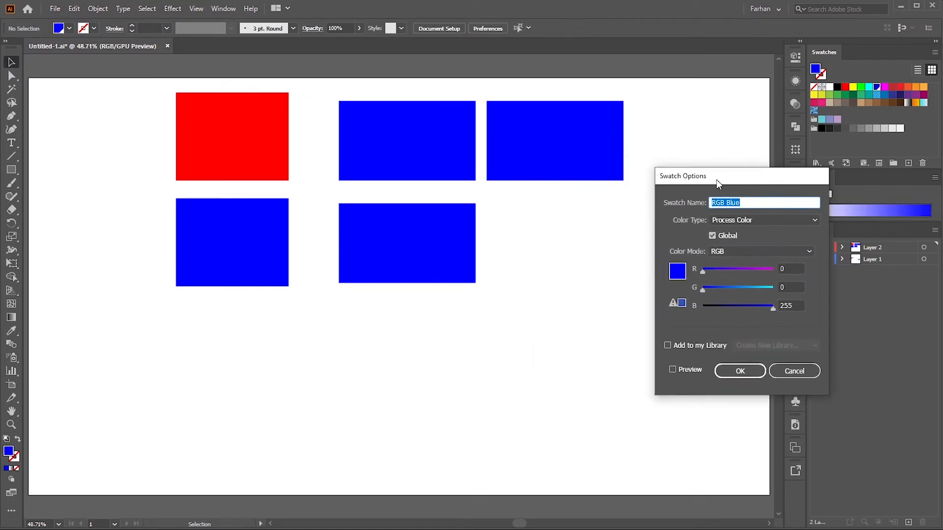
click(674, 370)
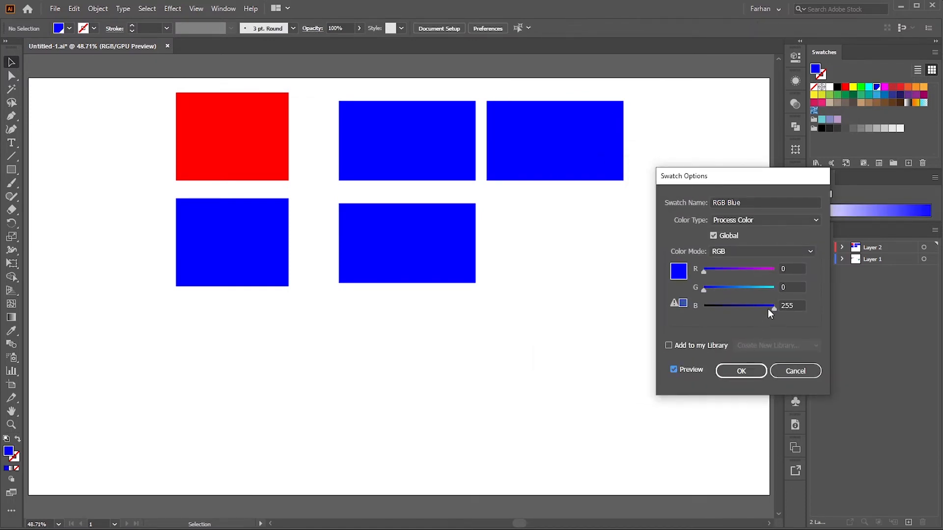
mouse_move(768, 309)
mouse_down()
mouse_move(726, 311)
mouse_move(758, 308)
mouse_up()
drag(706, 289, 729, 271)
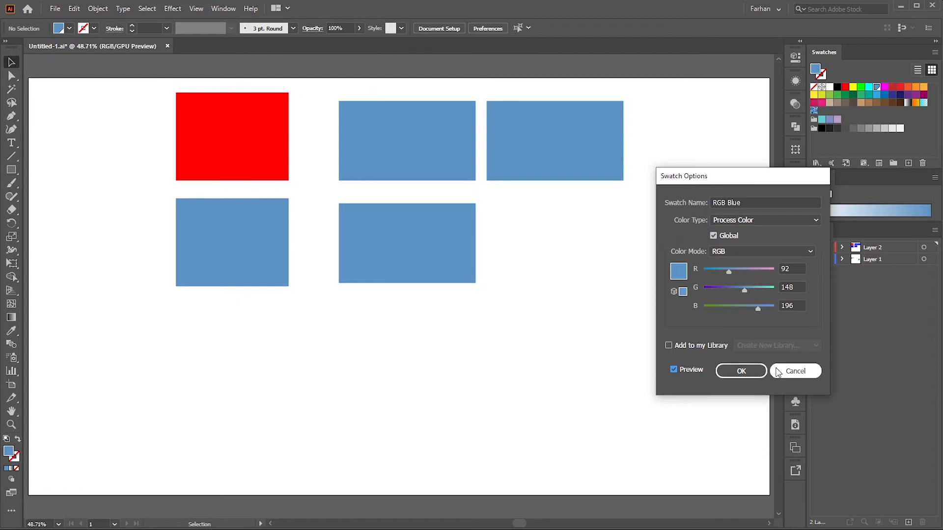
click(778, 372)
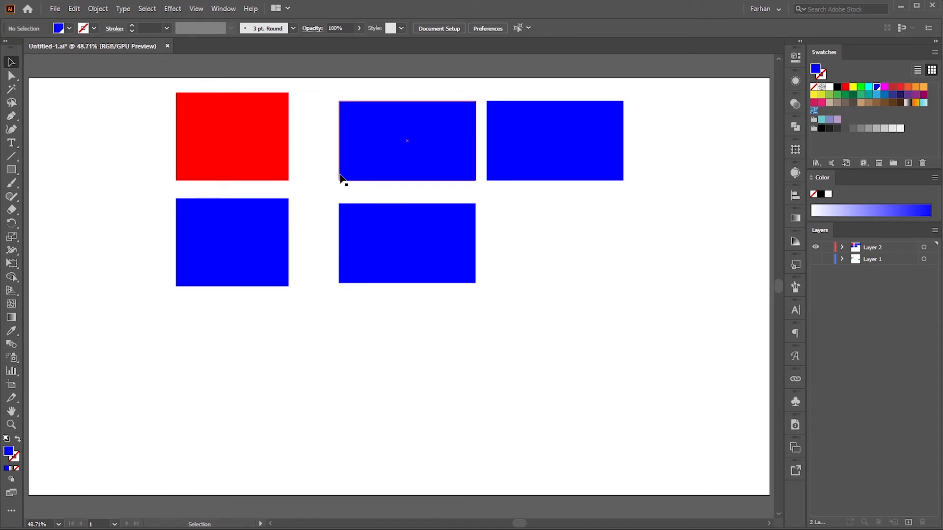
Apply the neighbouring rectangle's blue fill to the red rectangle with the Eyedropper, and undo that colour change.
click(209, 166)
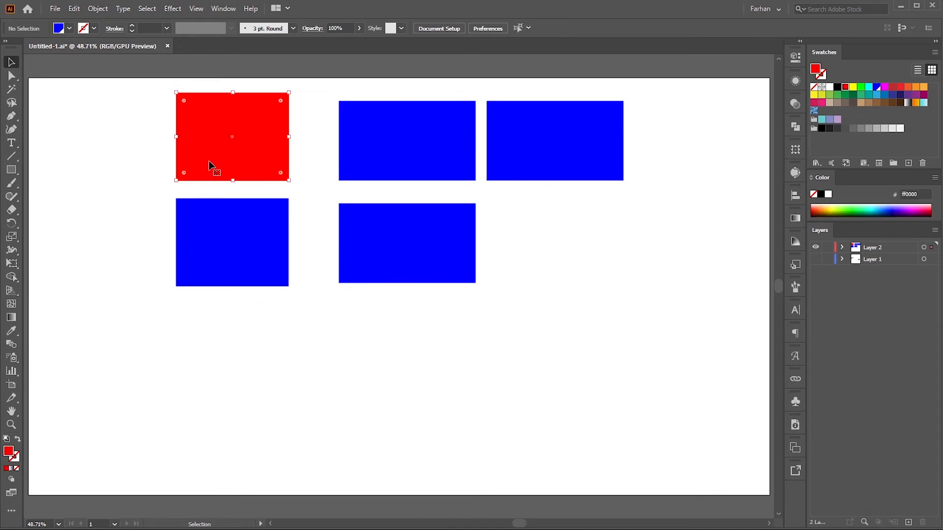
click(14, 331)
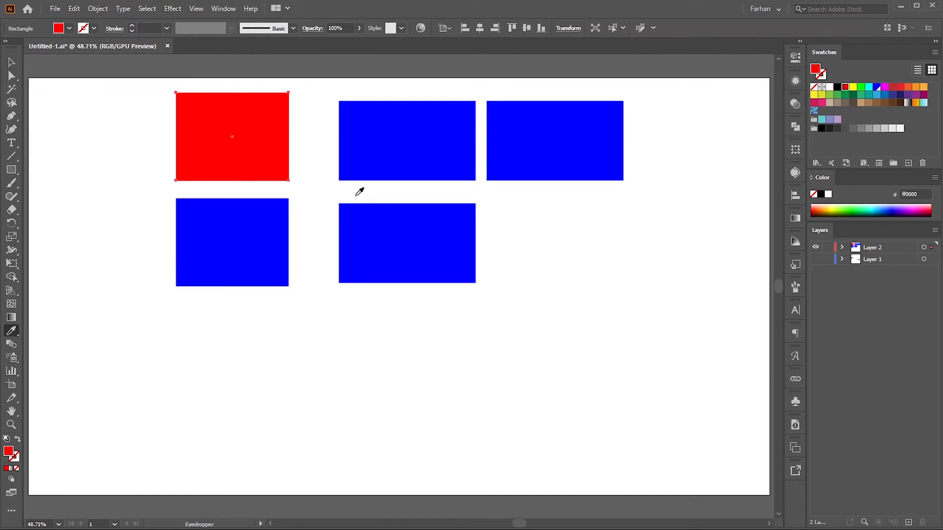
click(366, 154)
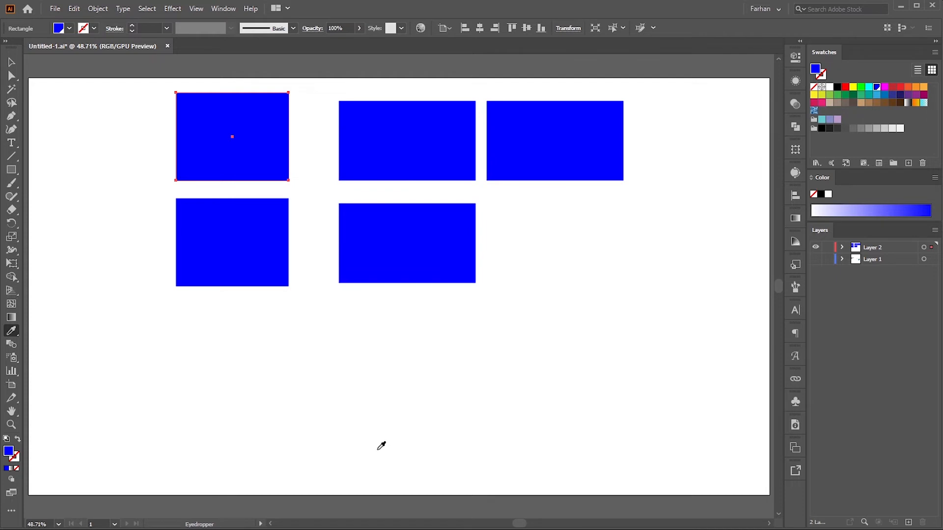
key(ctrl+z)
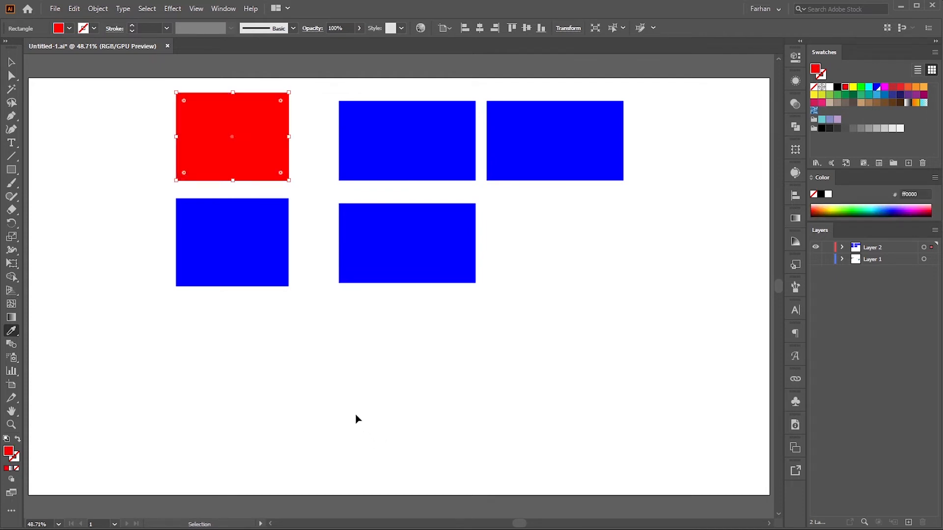
click(10, 64)
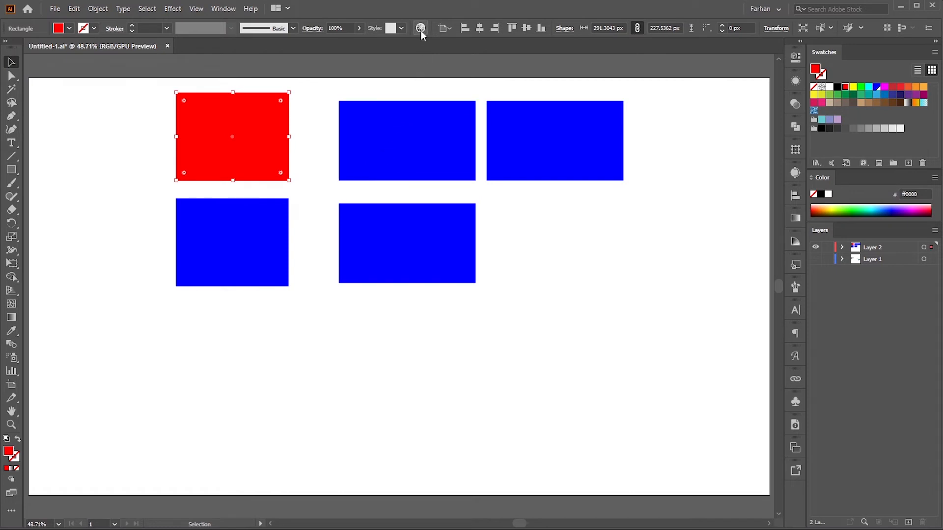
Fill the upper-right rectangle with green, the lower-middle one with dark red and the lower-left one with purple 93278f.
click(550, 147)
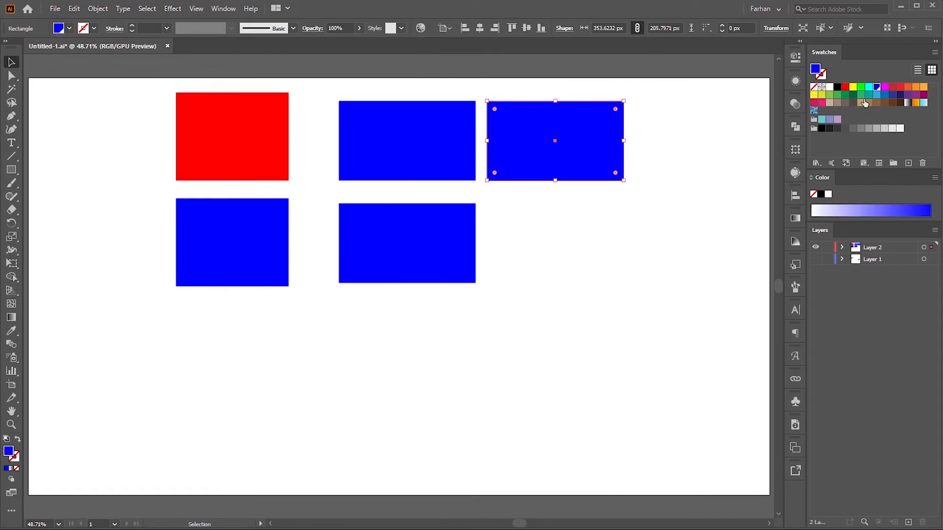
click(861, 95)
click(555, 236)
click(422, 241)
click(892, 88)
click(555, 245)
click(207, 226)
click(890, 96)
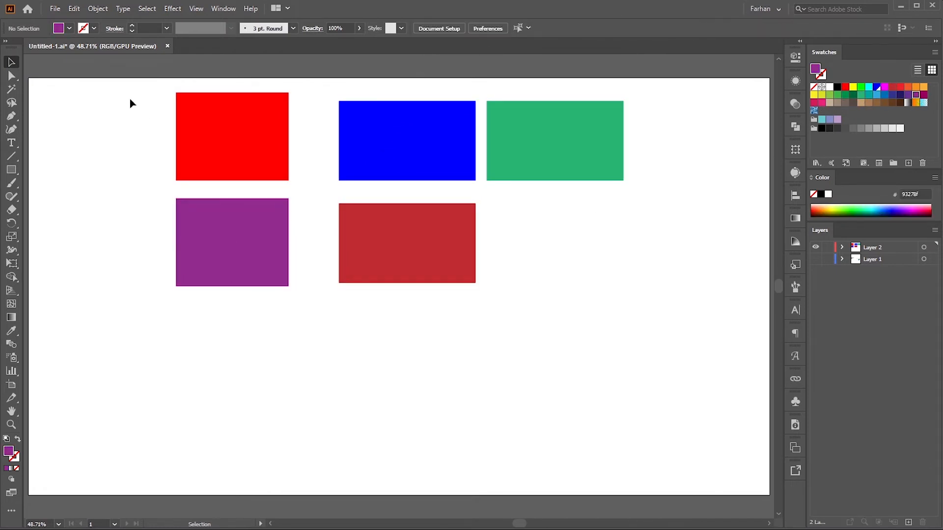
Open all five rectangles in Recolor Artwork, link the harmony colours and shift red to yellow with hue 59.18° and saturation 94.76%.
drag(130, 98, 627, 296)
click(420, 29)
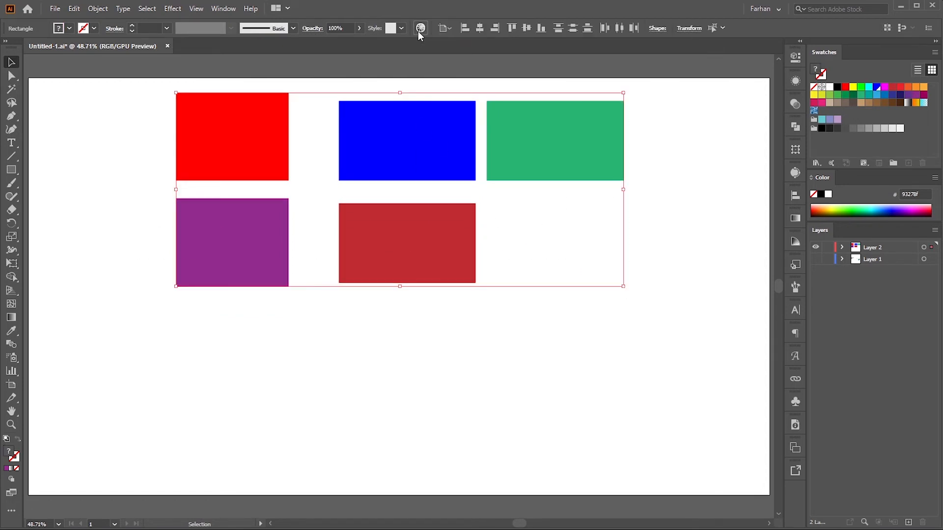
drag(644, 142, 622, 137)
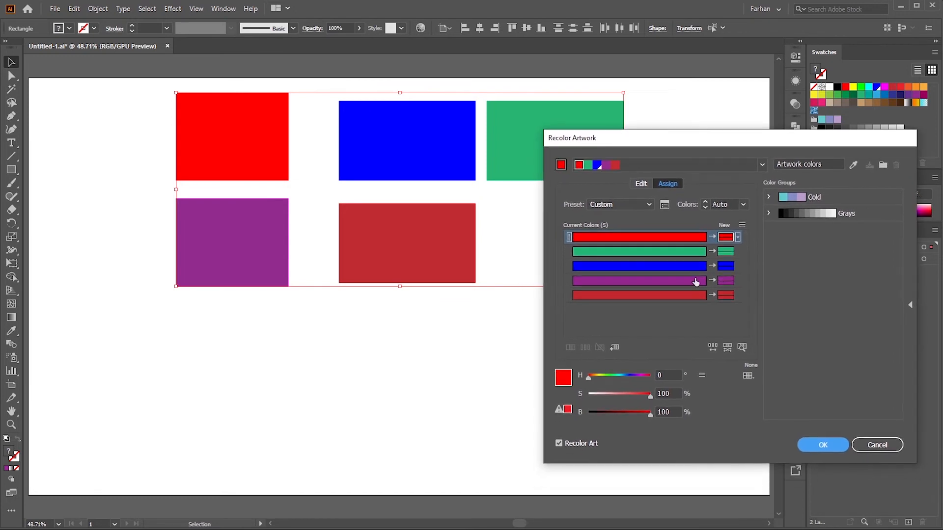
click(642, 185)
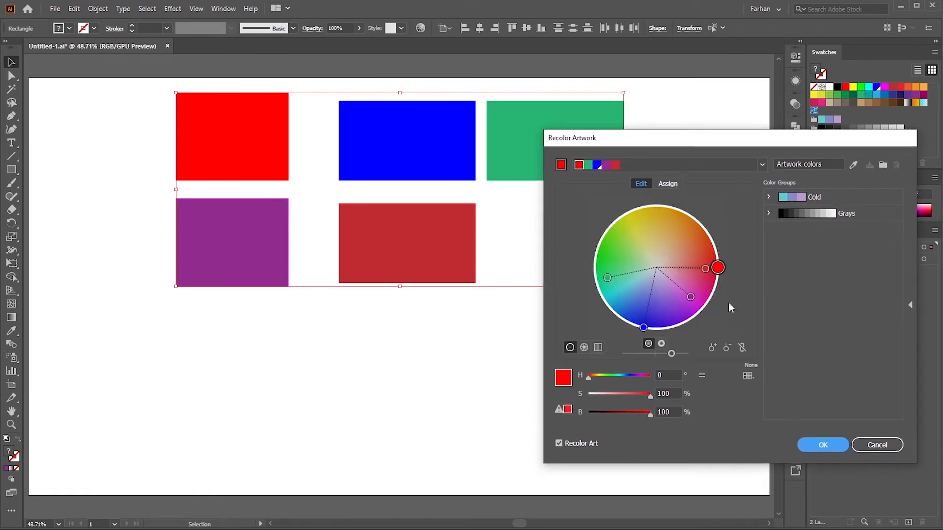
click(741, 348)
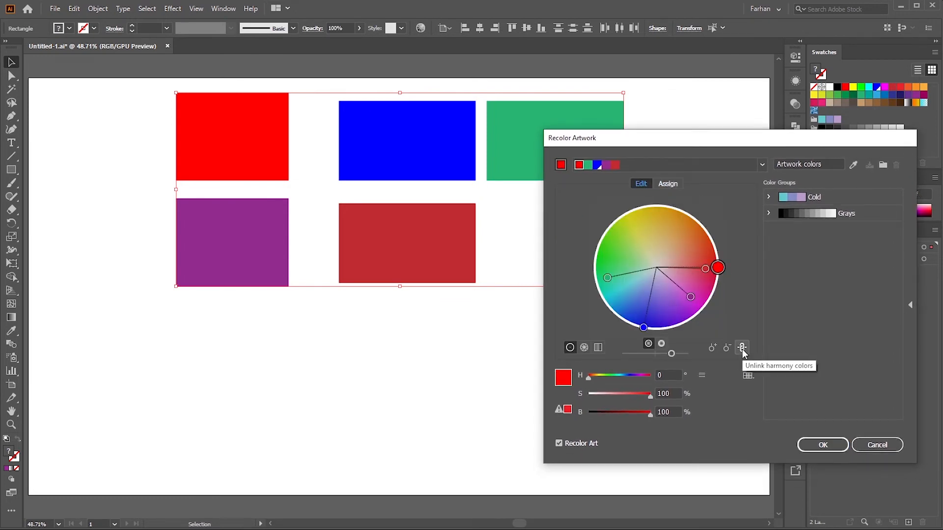
mouse_move(718, 268)
mouse_down()
mouse_move(665, 213)
mouse_move(628, 216)
mouse_up()
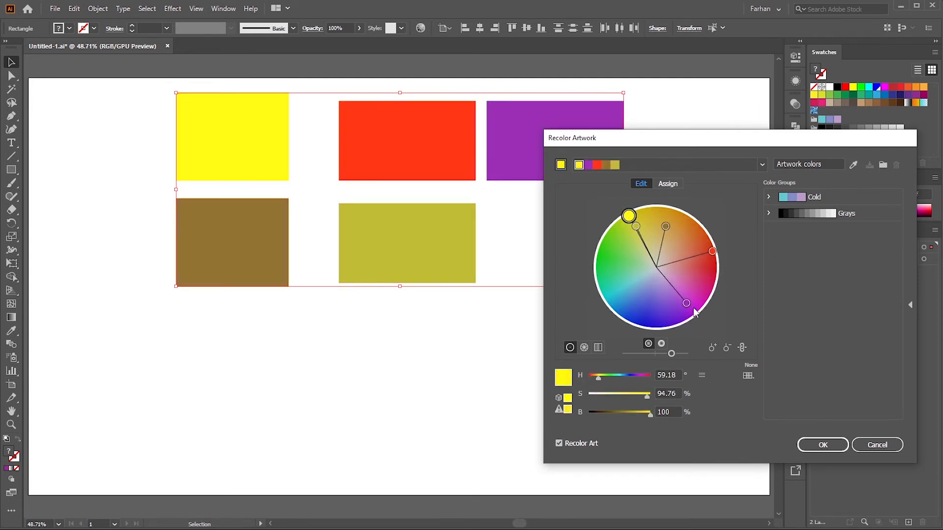
Unlink the harmony colours, change yellow to light green and olive to H 52.26°, S 87.18%, B 75.69%, and apply the recolouring.
click(742, 348)
mouse_move(629, 217)
mouse_down()
mouse_move(615, 254)
mouse_move(646, 214)
mouse_up()
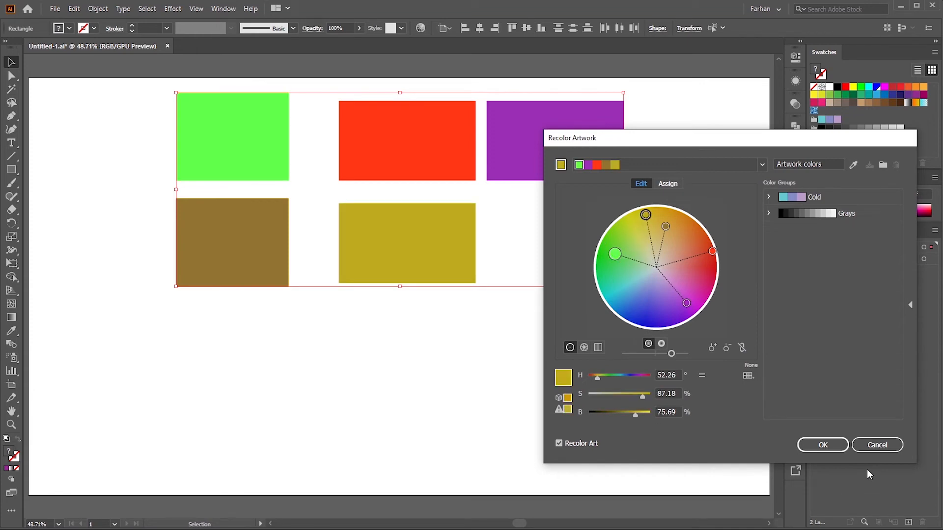
click(822, 444)
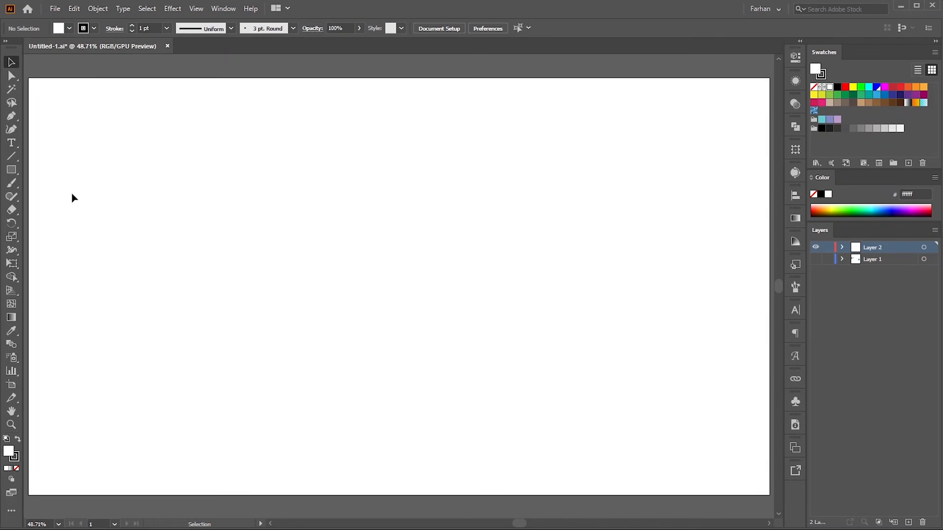
Start a Pen tool path with a straight segment and a curved one, reshape the curve's handle and remove the outgoing handle.
click(15, 118)
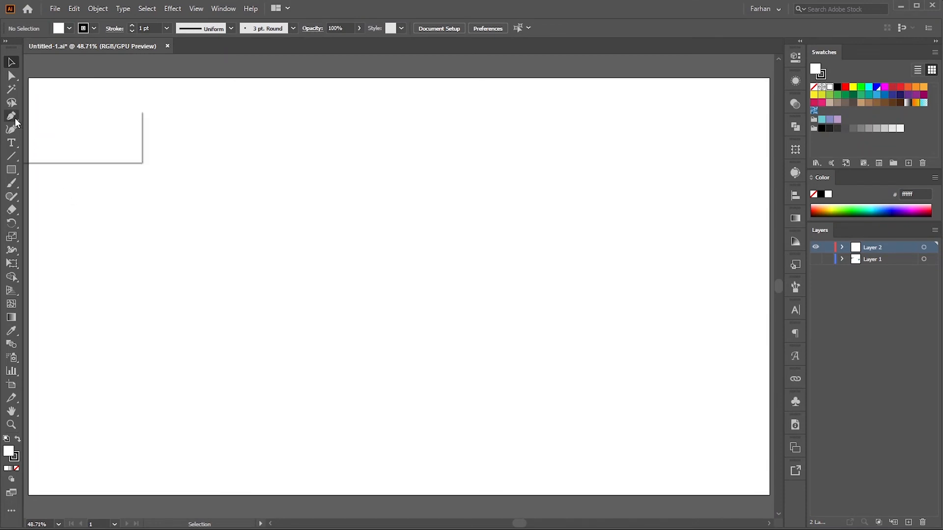
click(54, 119)
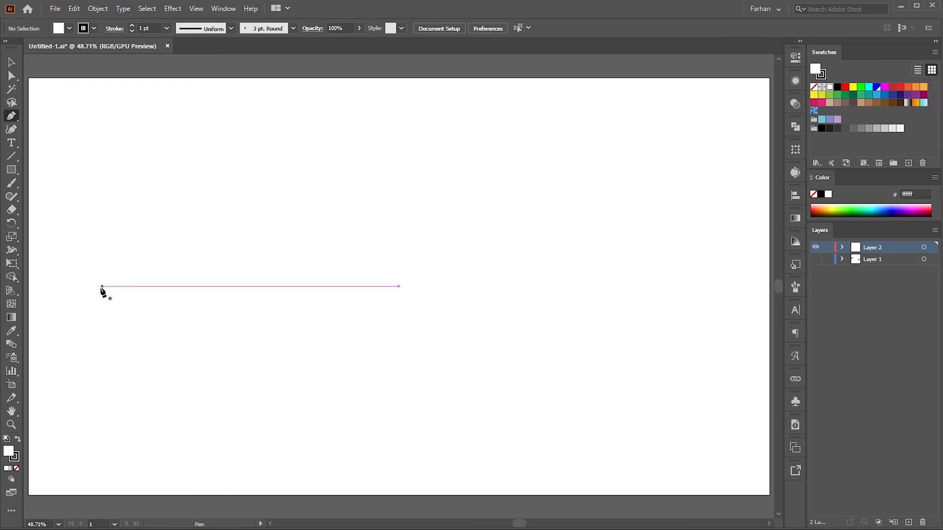
click(70, 290)
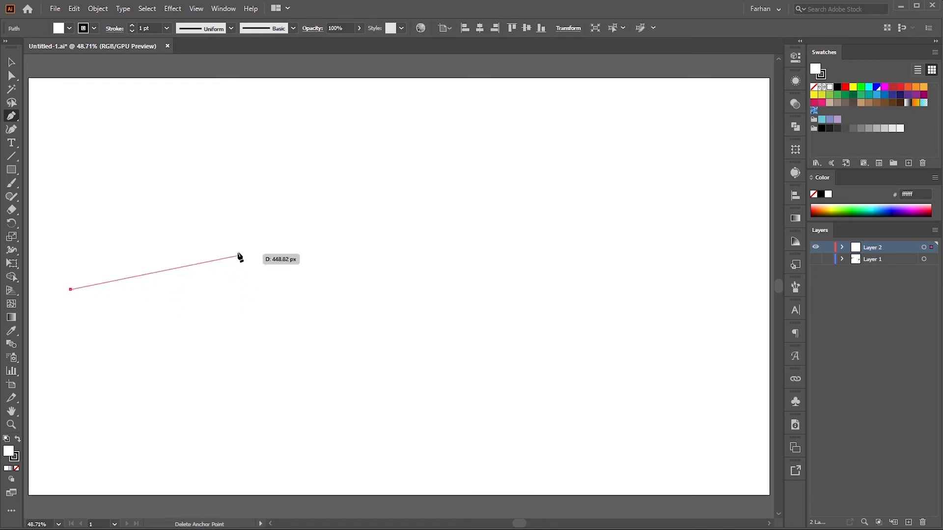
click(242, 230)
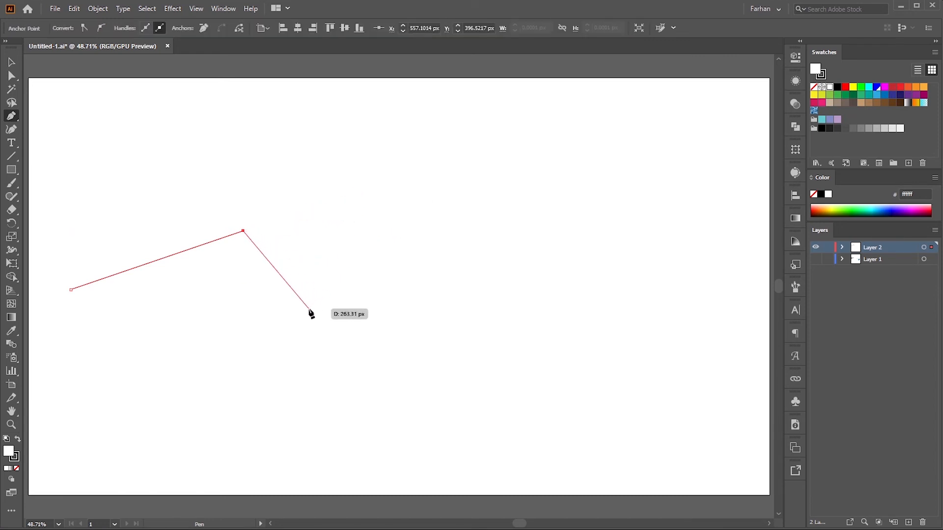
drag(309, 309, 258, 371)
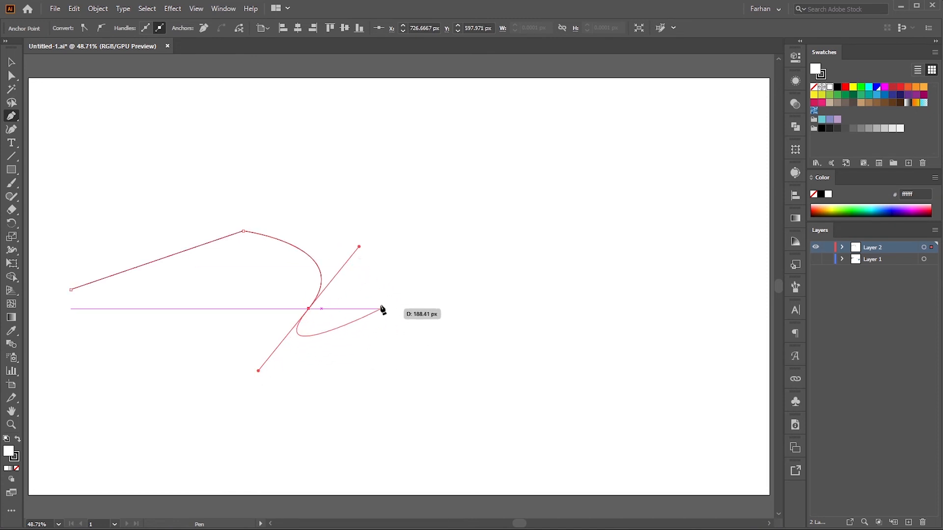
drag(359, 247, 373, 284)
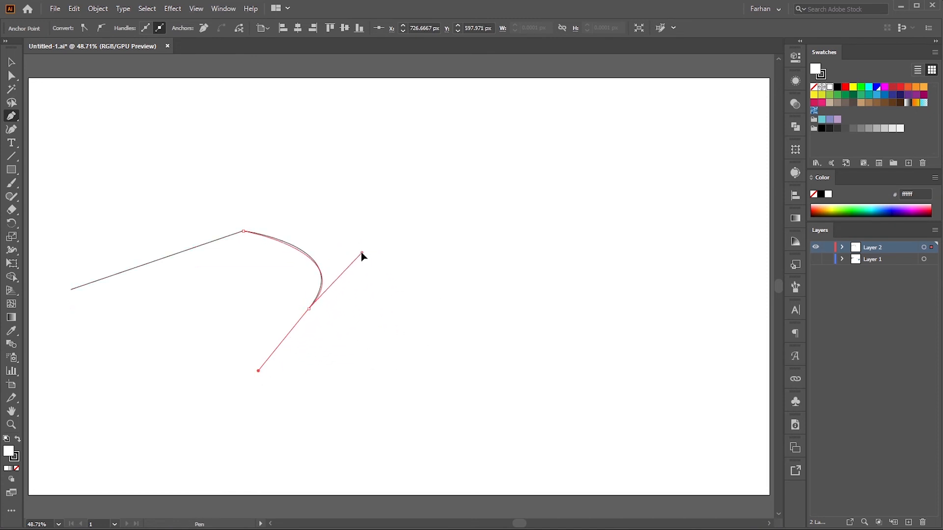
drag(362, 237, 384, 231)
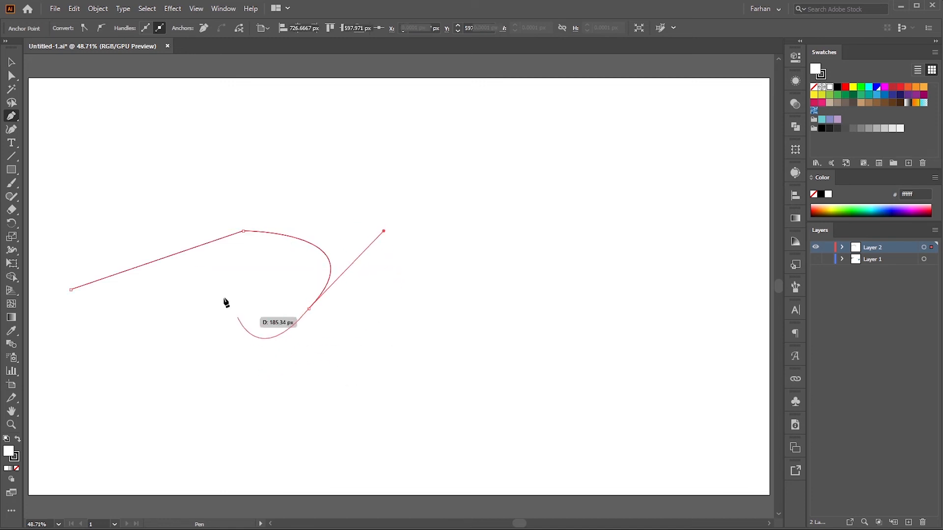
click(310, 311)
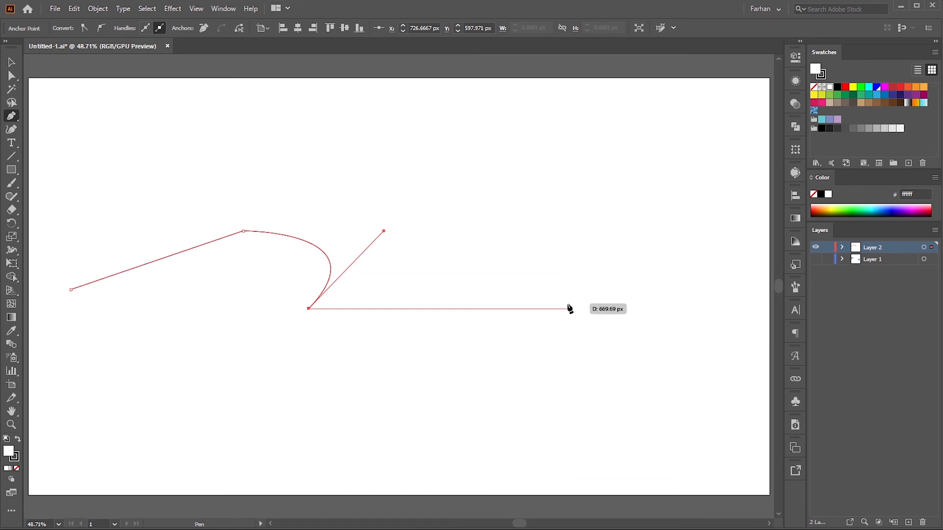
Continue the pen path with angular segments around the upper side, and close it at its starting point.
click(567, 308)
click(555, 125)
click(365, 146)
click(295, 124)
click(270, 180)
click(213, 167)
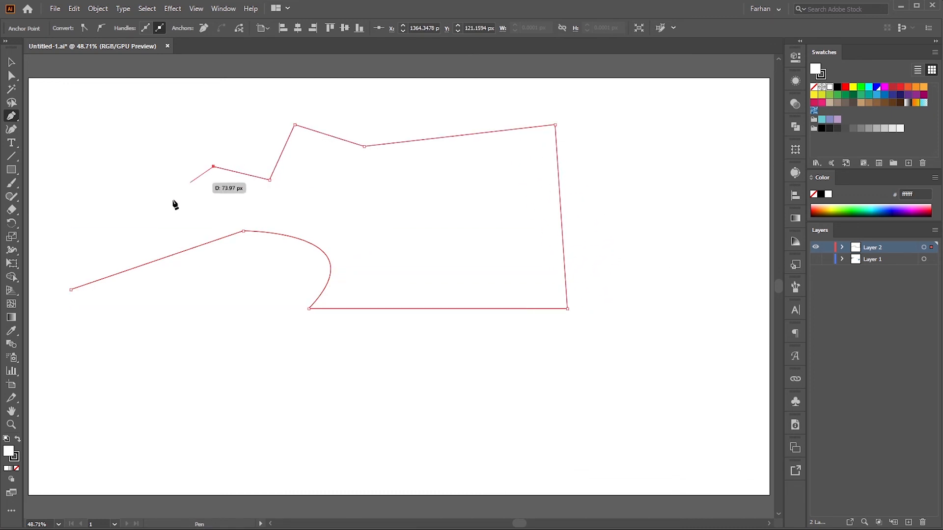
click(172, 200)
click(112, 203)
drag(88, 241, 89, 234)
click(12, 63)
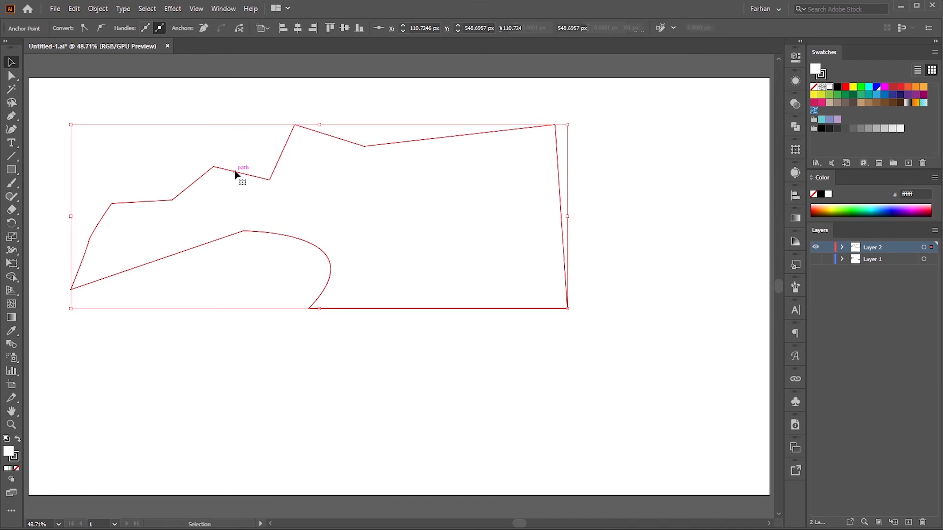
Try cyan and green fills on the closed pen shape, and fill it with yellow.
click(236, 172)
click(869, 87)
click(861, 87)
click(853, 88)
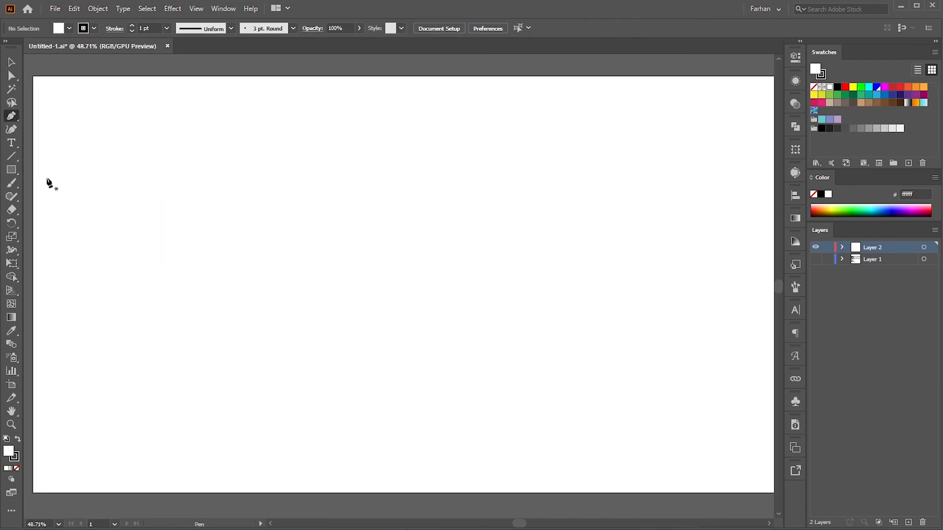
Draw a smooth wavy open path through six points across the artboard with the Curvature tool.
click(15, 133)
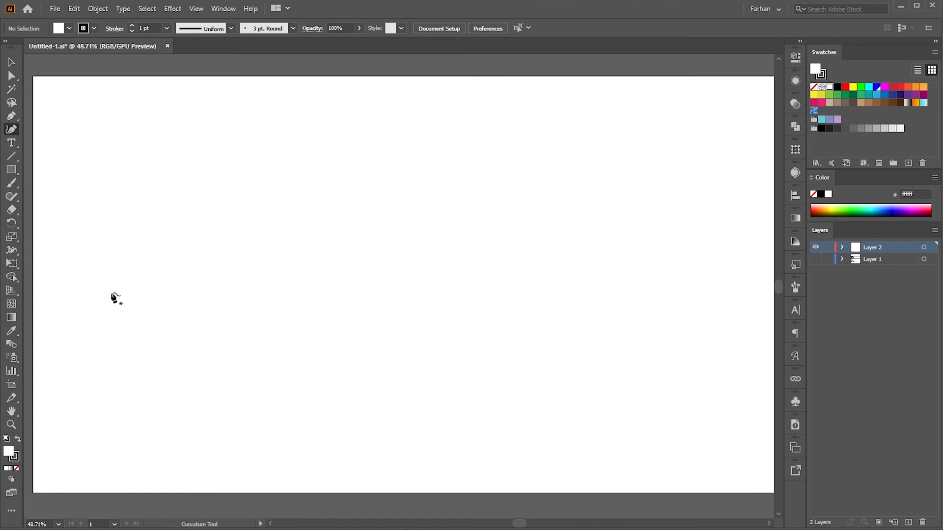
click(111, 293)
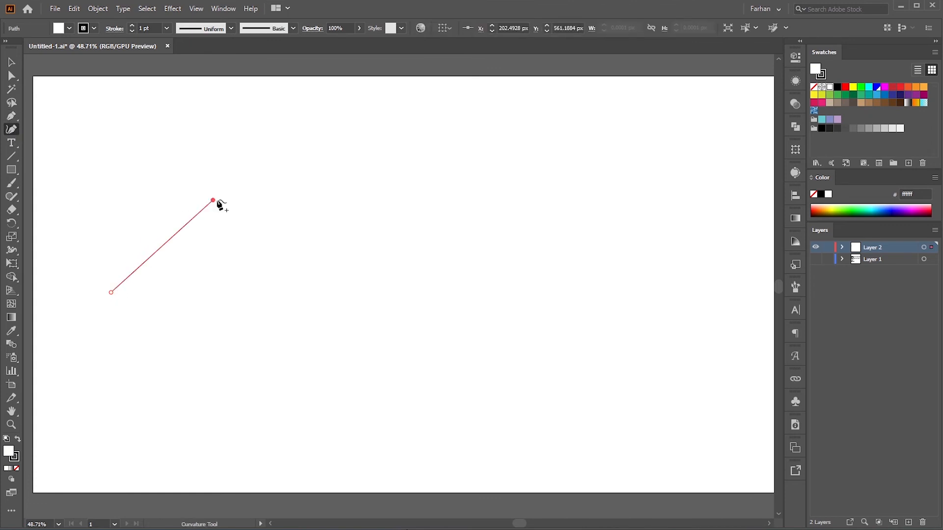
click(333, 278)
click(475, 271)
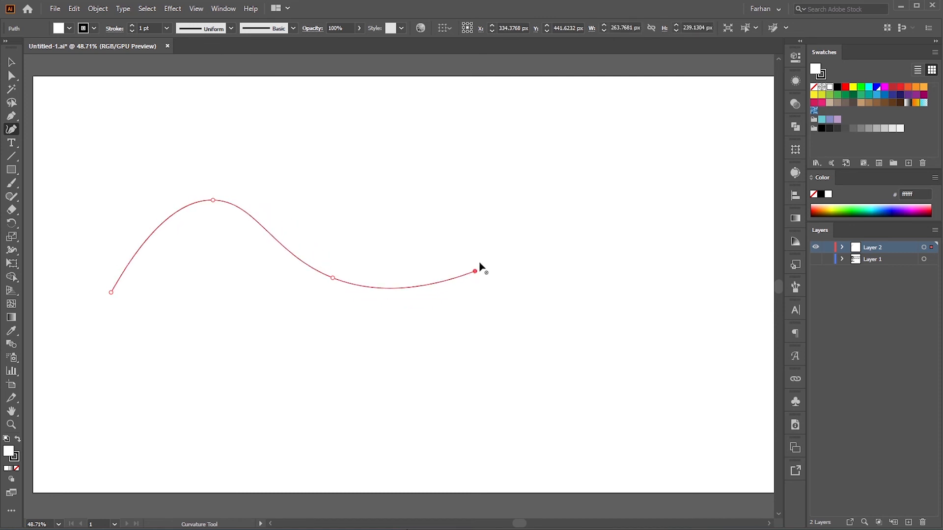
click(559, 197)
click(720, 260)
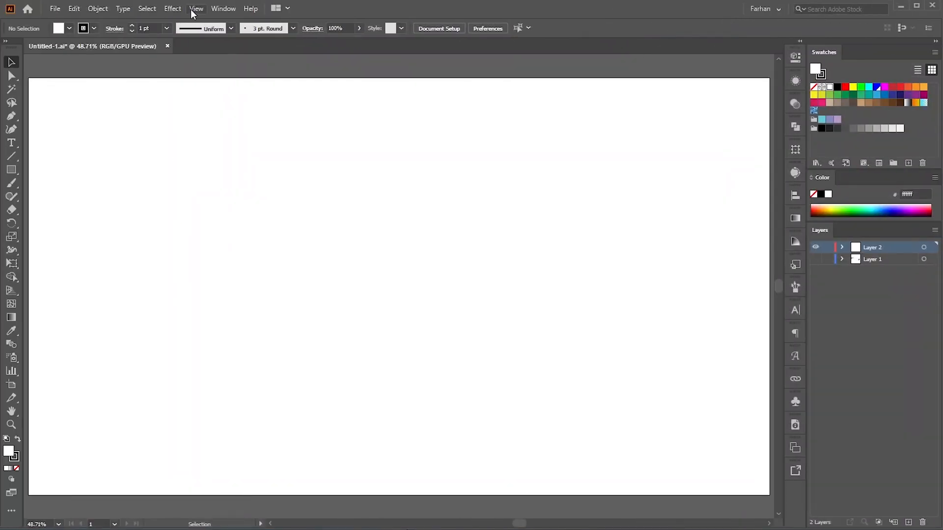
click(192, 11)
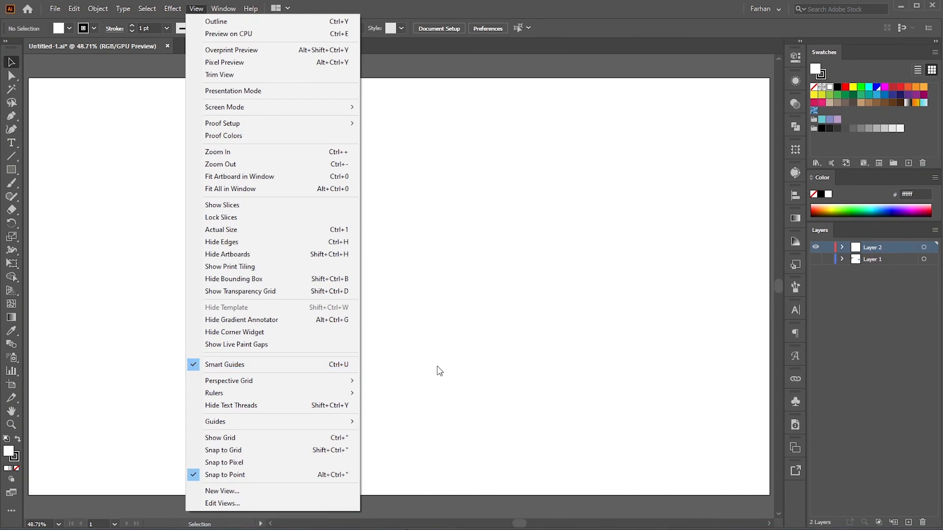
click(441, 370)
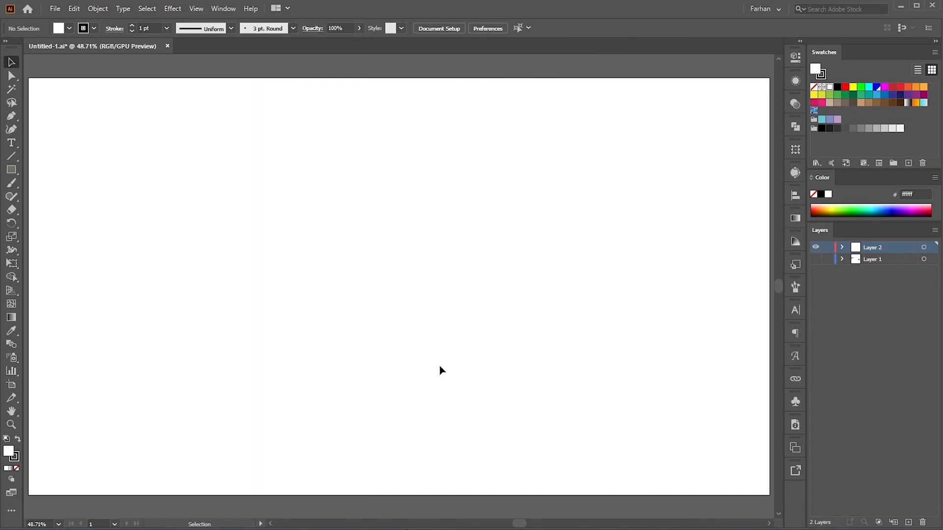
Draw a wide rectangle in the left half of the artboard, and assign it a fill swatch.
click(18, 174)
drag(173, 222, 280, 265)
click(846, 91)
key(v)
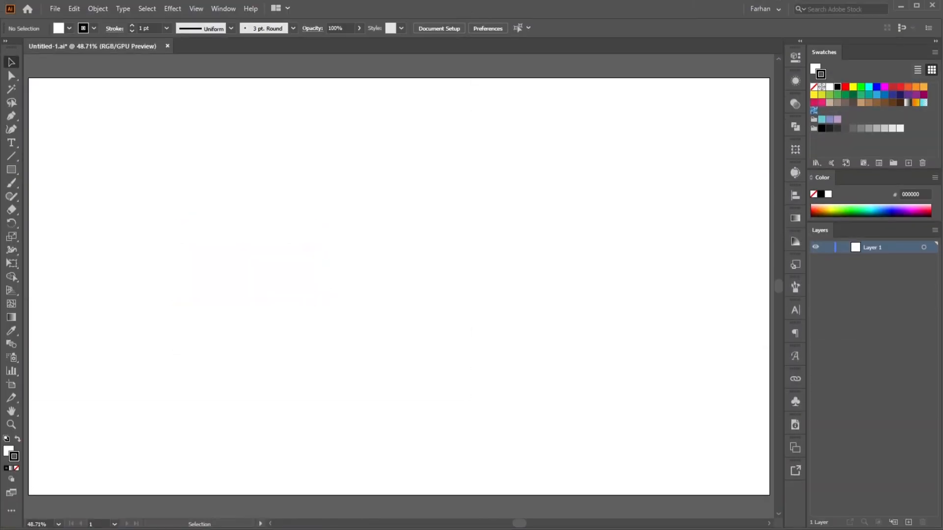